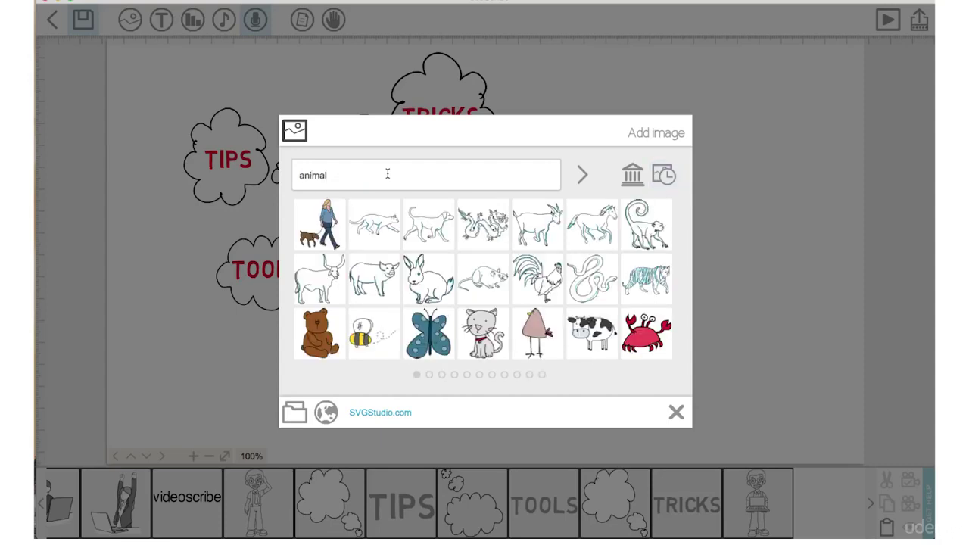
Add the green monster from page 2 of the animal images and shrink it
left_click(429, 374)
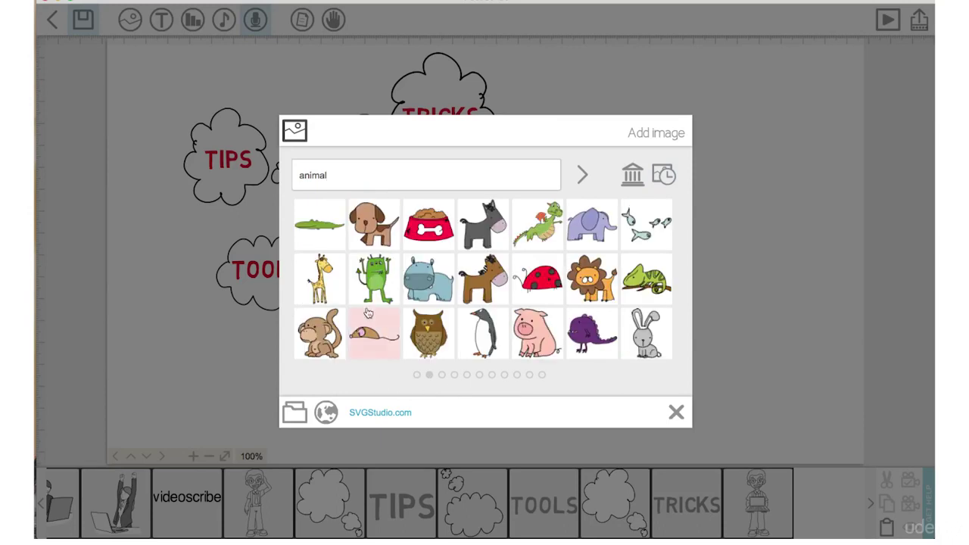
left_click(374, 279)
left_click_drag(394, 375, 454, 301)
Fit the monster onto the laptop screen and select the laptop-holding character
left_click_drag(485, 250, 594, 255)
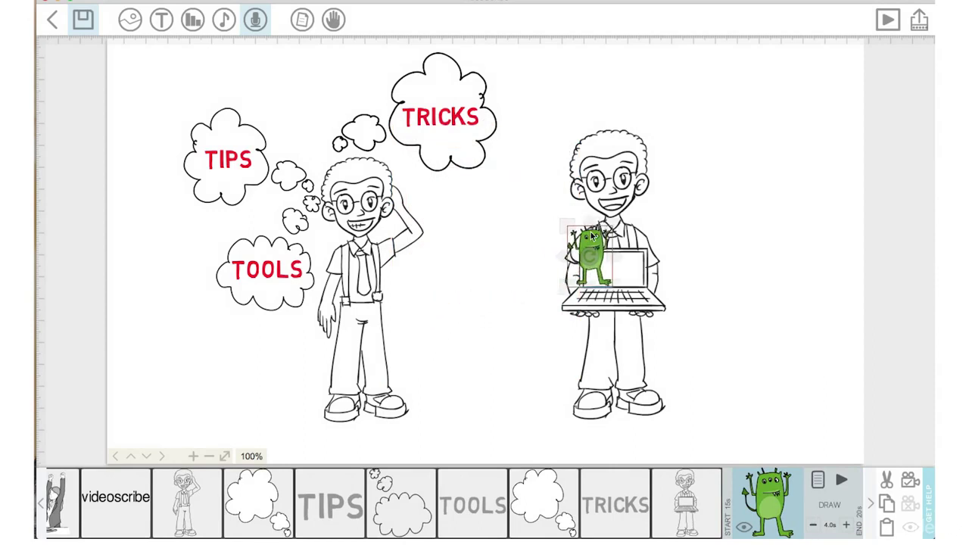
left_click_drag(577, 219, 606, 281)
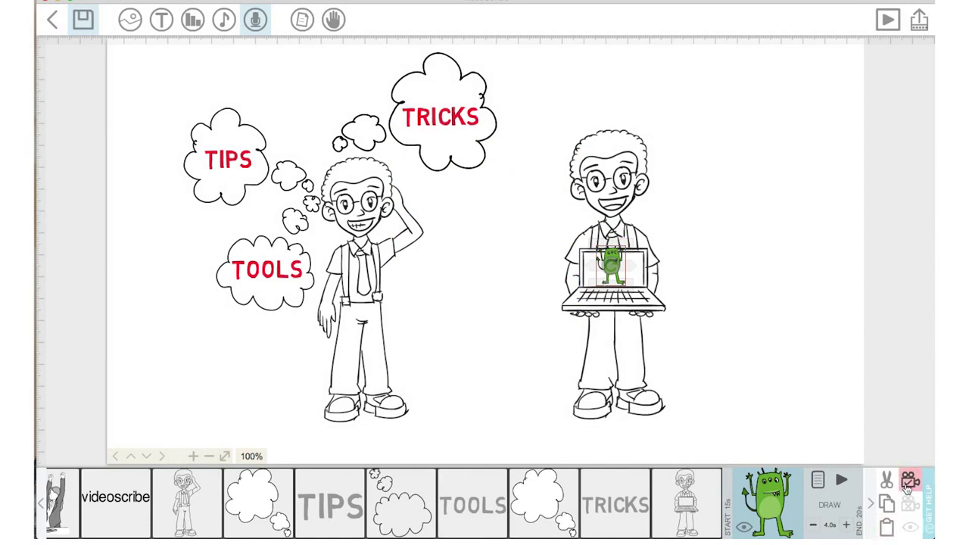
left_click(590, 299)
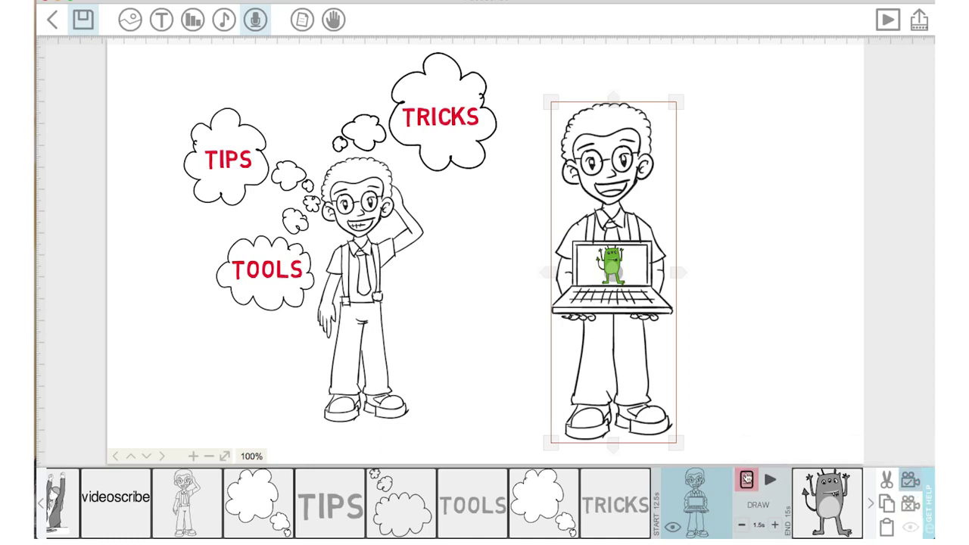
Set the laptop character's pause and transition times to 0.0s in Image Properties
left_click(748, 481)
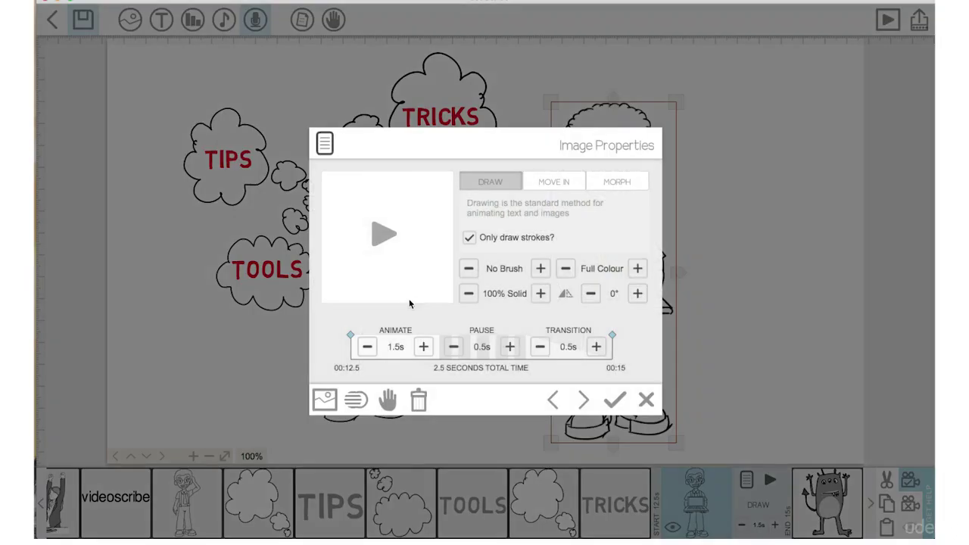
left_click(453, 346)
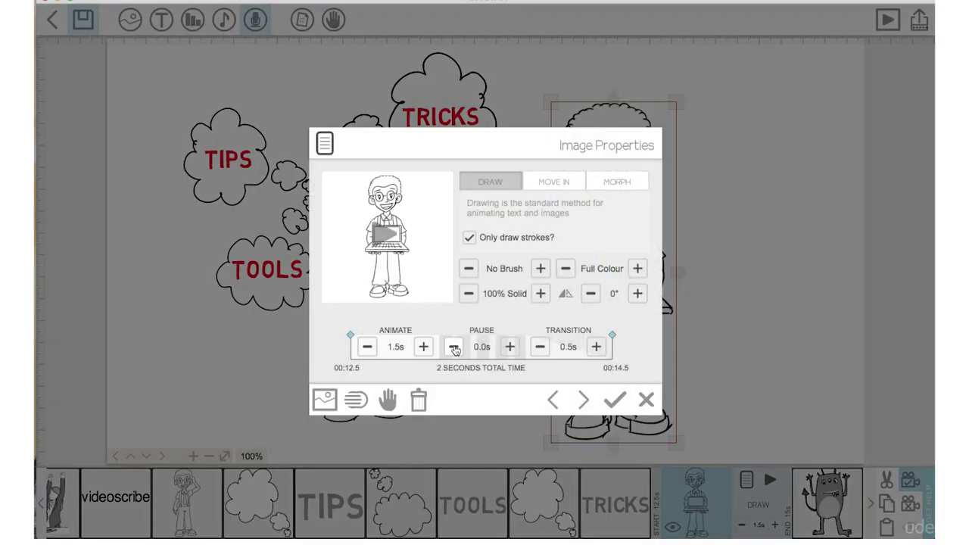
left_click(537, 345)
left_click(615, 400)
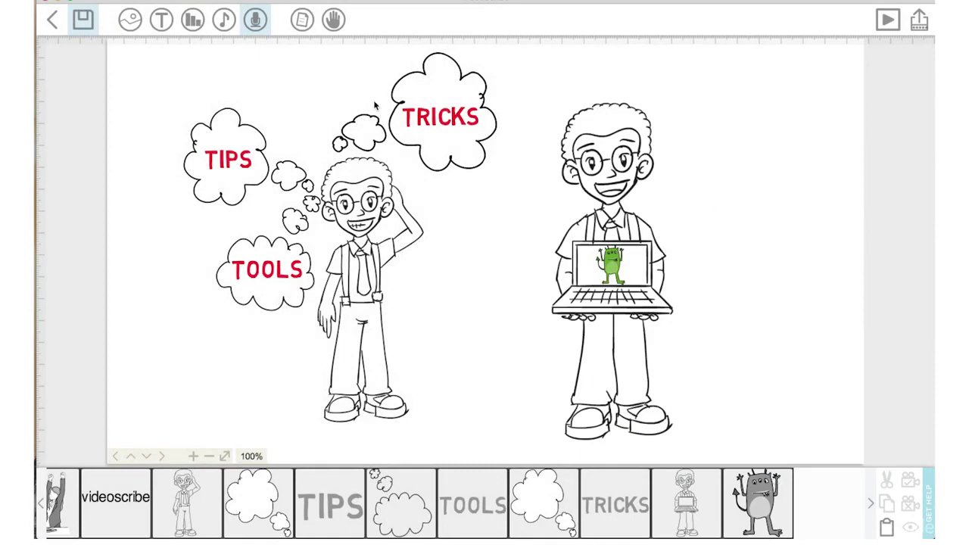
Add the text 'beginner' to the canvas and enlarge it
left_click(161, 19)
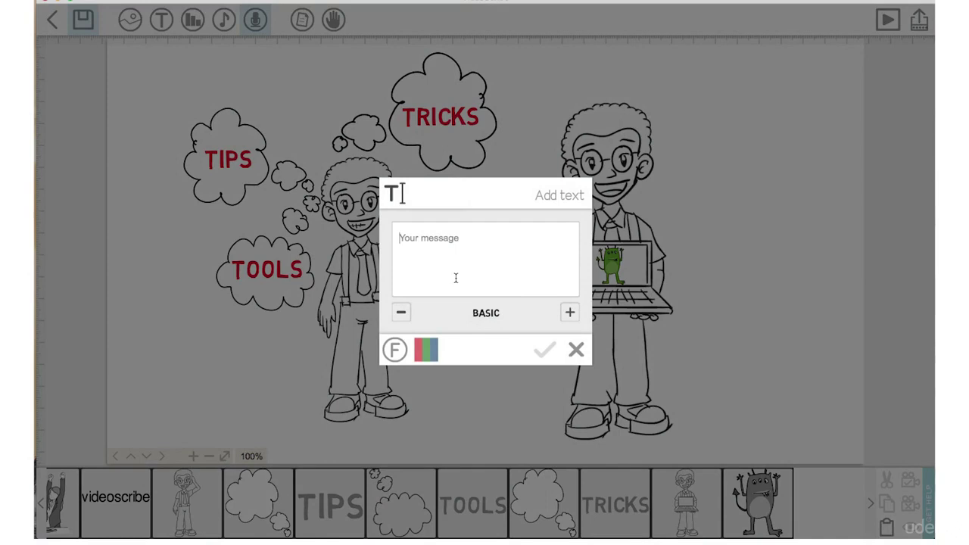
type("beginner")
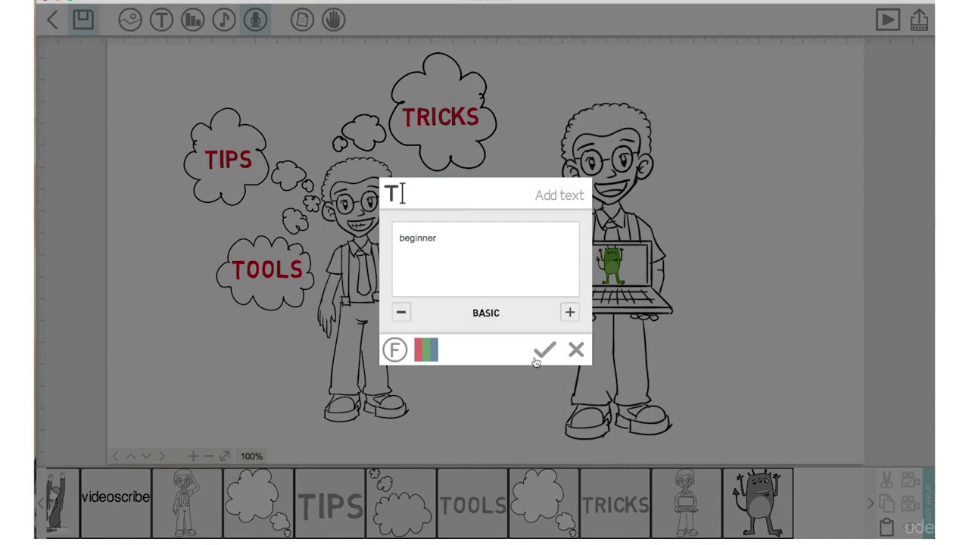
left_click(543, 351)
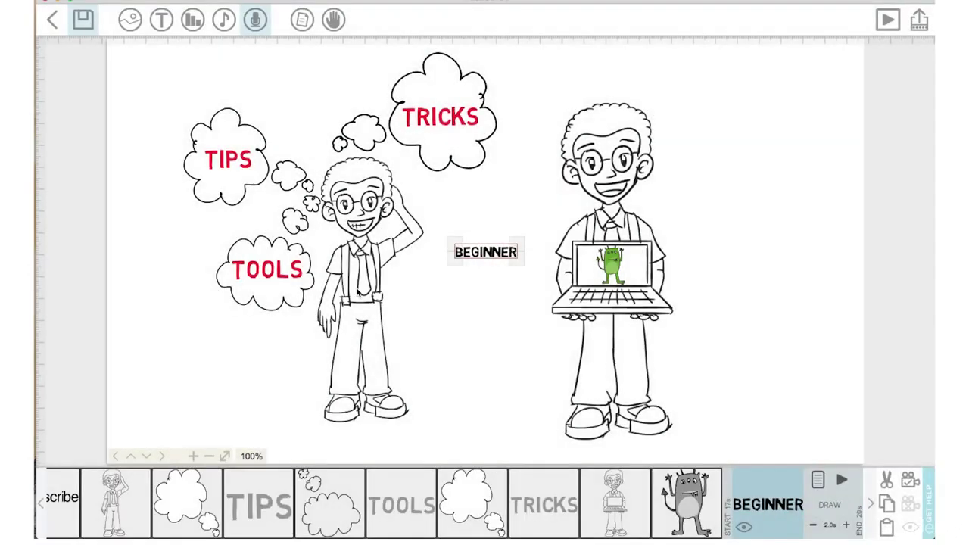
left_click_drag(454, 268, 398, 269)
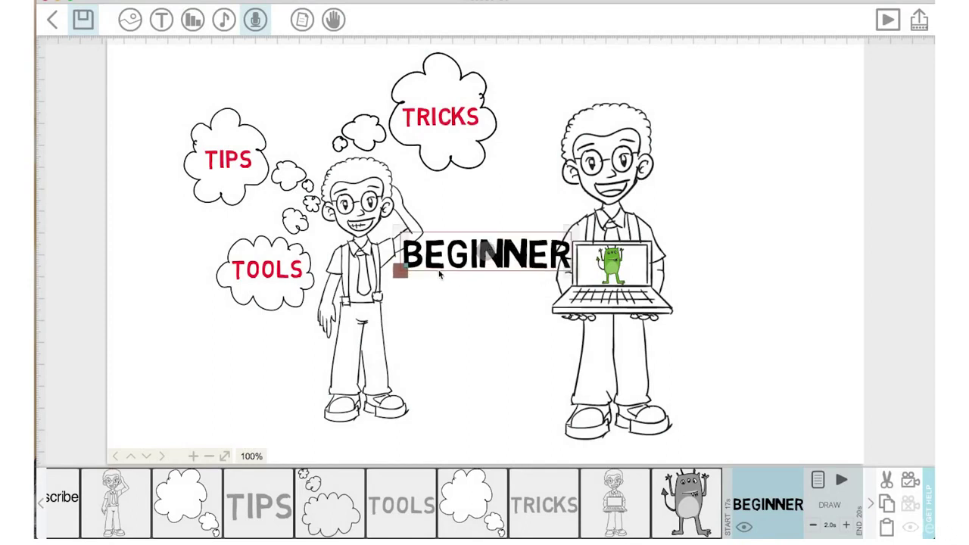
Place BEGINNER right after TRICKS in the timeline, then select the laptop character, monster and TRICKS
left_click(208, 455)
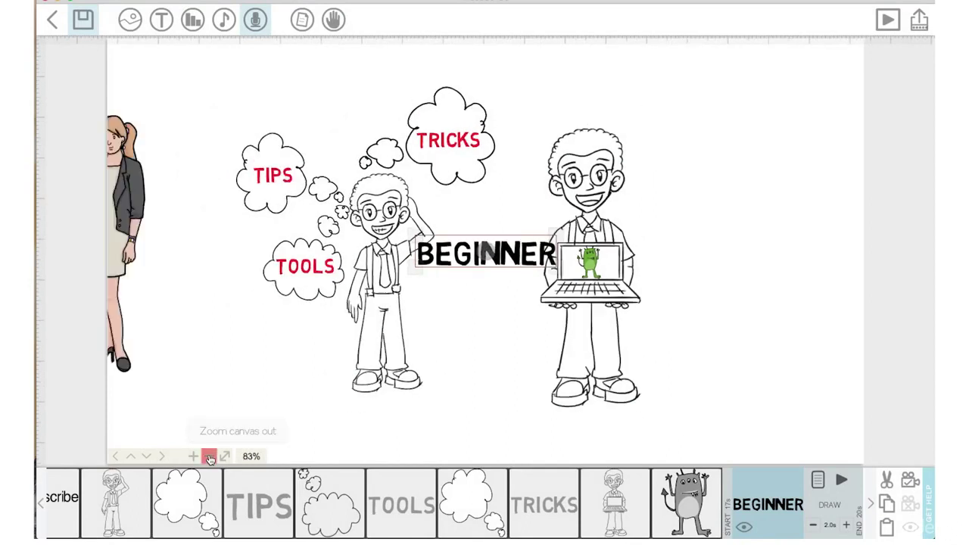
left_click_drag(760, 503, 620, 499)
left_click(621, 500)
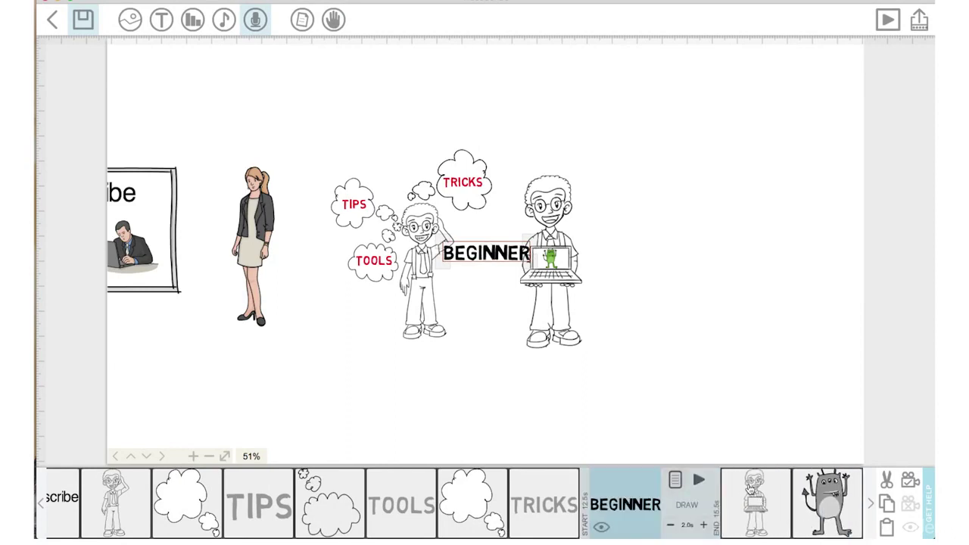
left_click(749, 488)
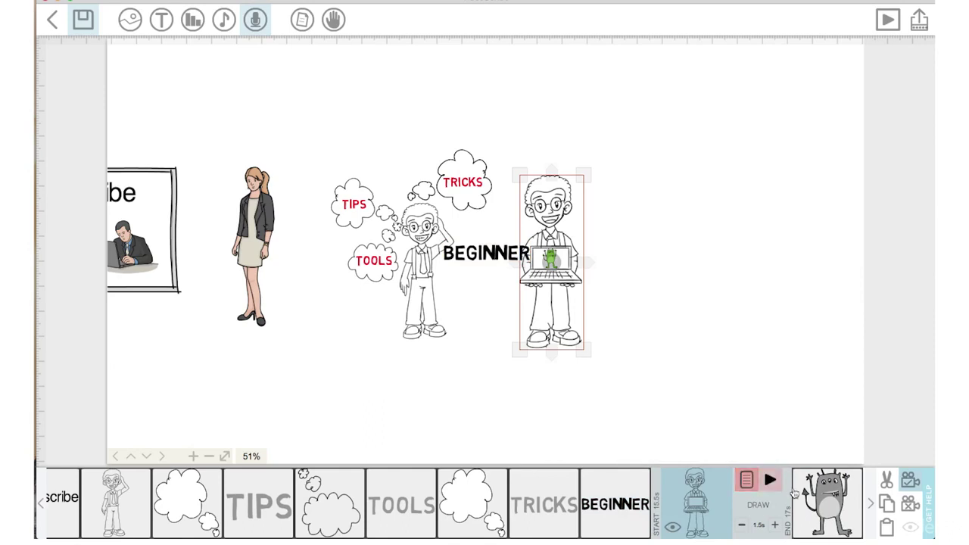
left_click(810, 502)
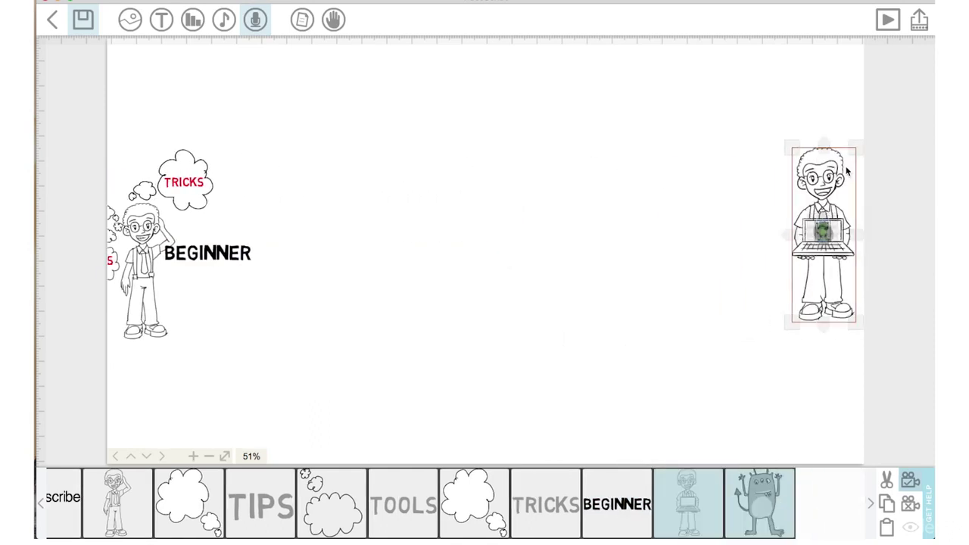
left_click(549, 515)
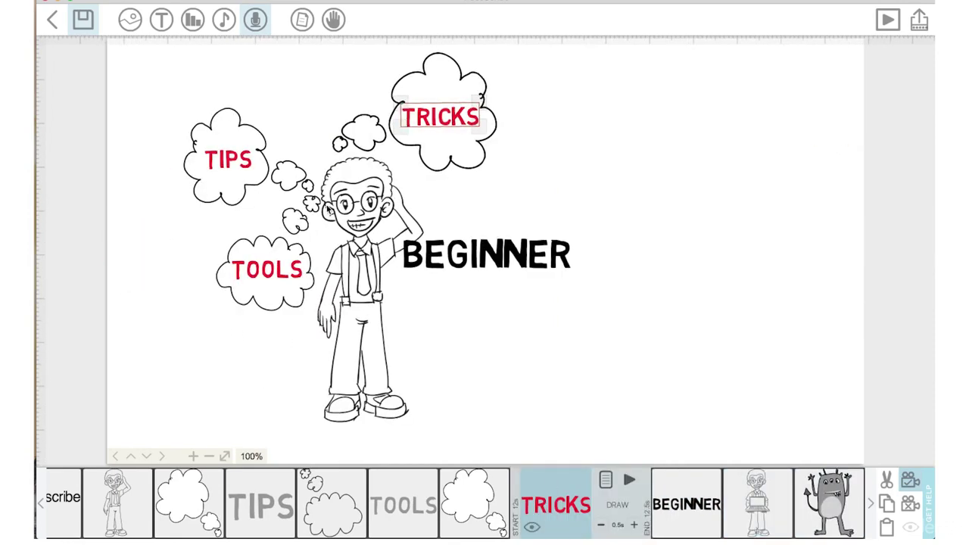
Enlarge BEGINNER, set it right of the thinking character, and open its Text Properties
left_click(431, 264)
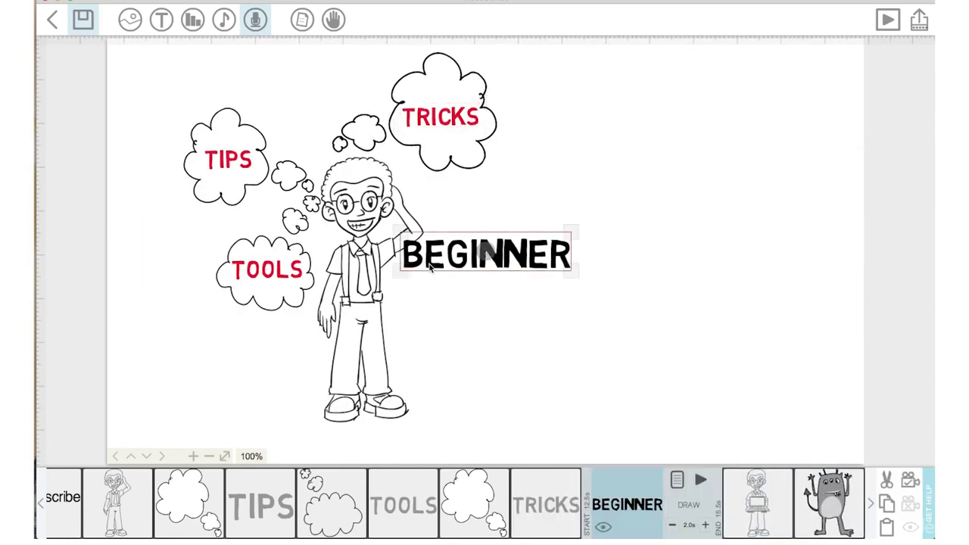
left_click_drag(429, 263, 514, 236)
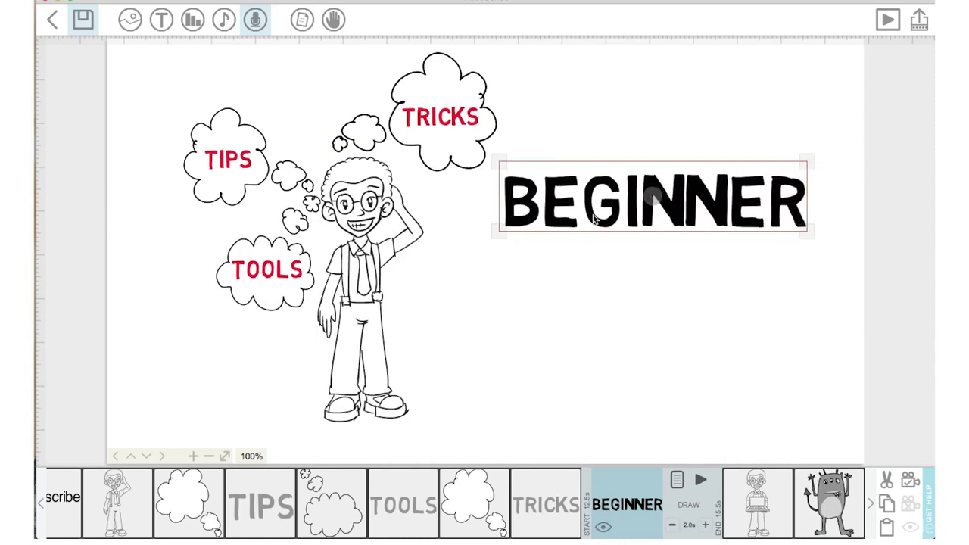
left_click_drag(594, 220, 556, 241)
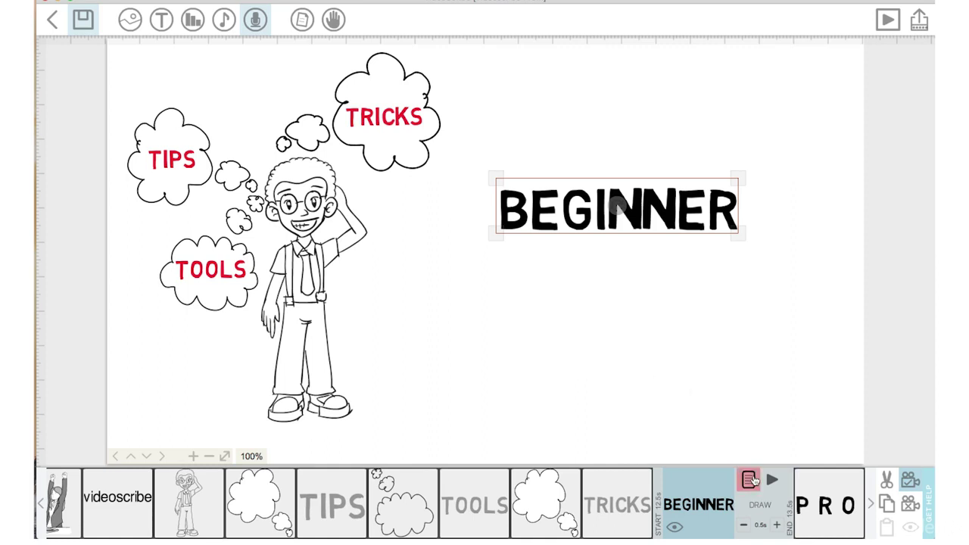
left_click(748, 479)
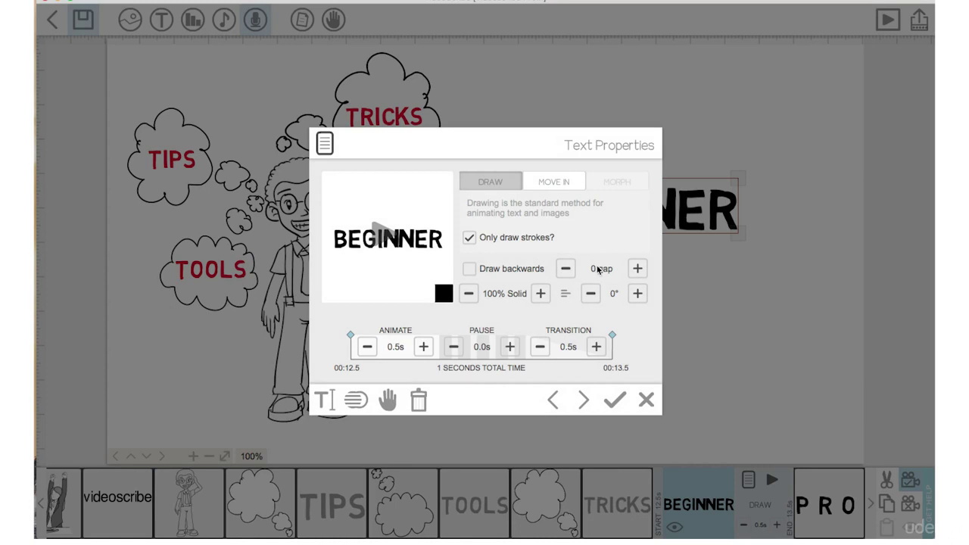
Set BEGINNER's letter gap to 15 and close Text Properties
left_click(597, 269)
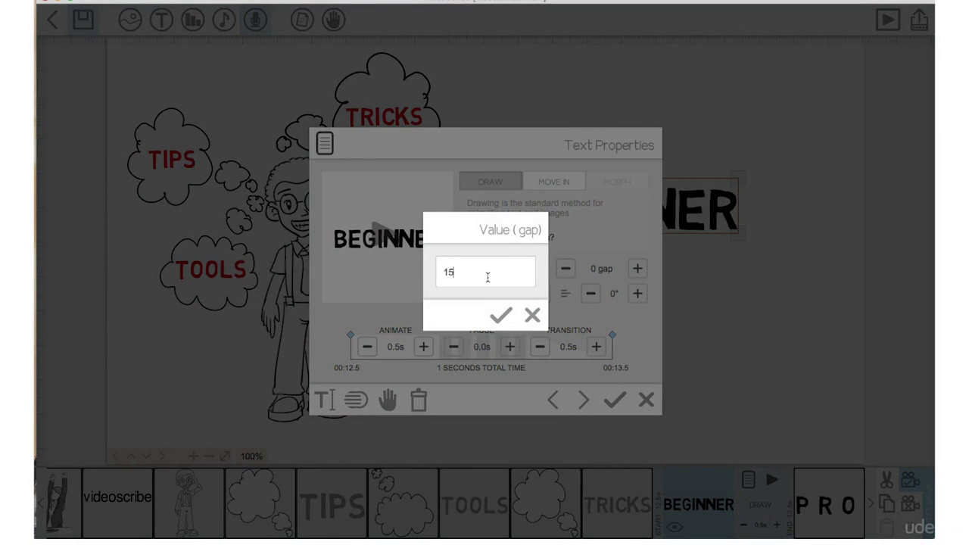
left_click(500, 315)
left_click(612, 401)
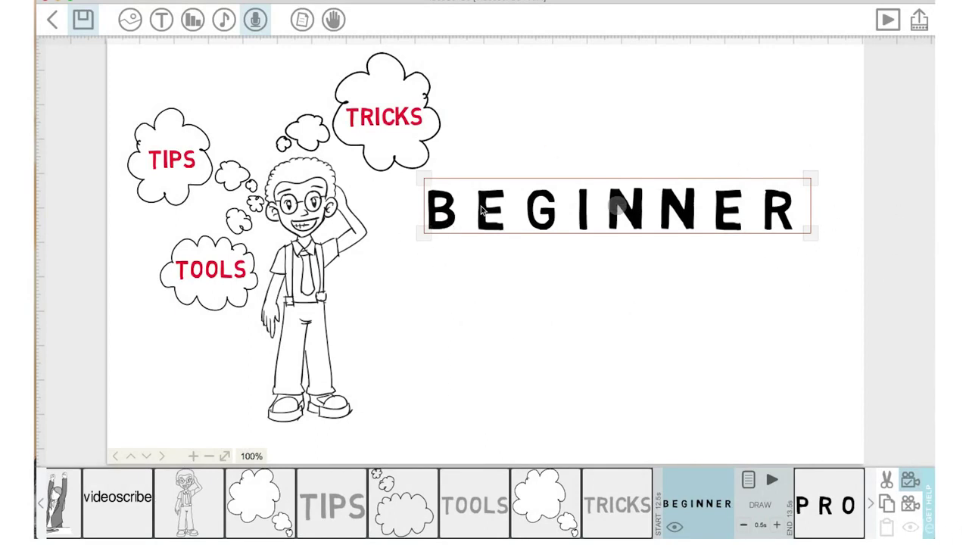
Shift the spaced BEGINNER right beside the thinking character, then select that character
left_click(115, 457)
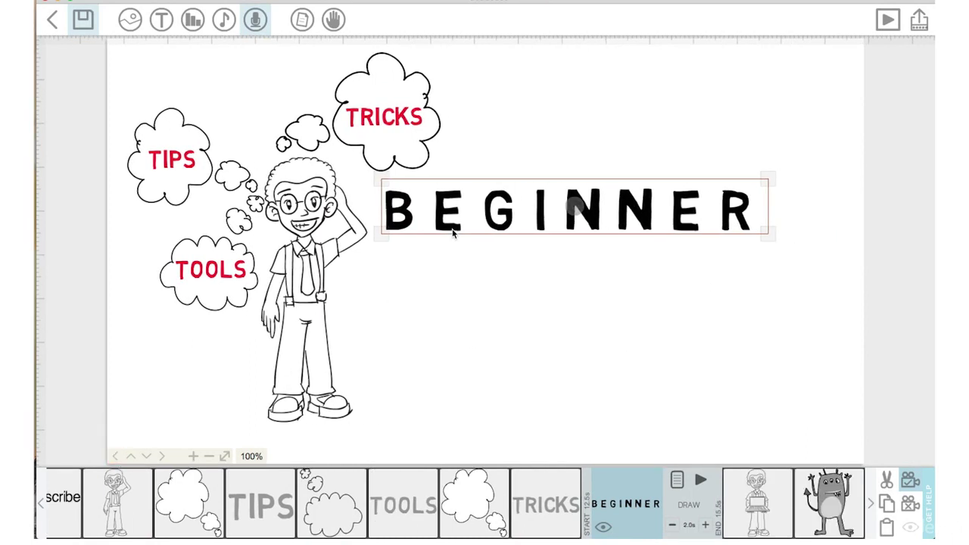
left_click_drag(447, 231, 487, 231)
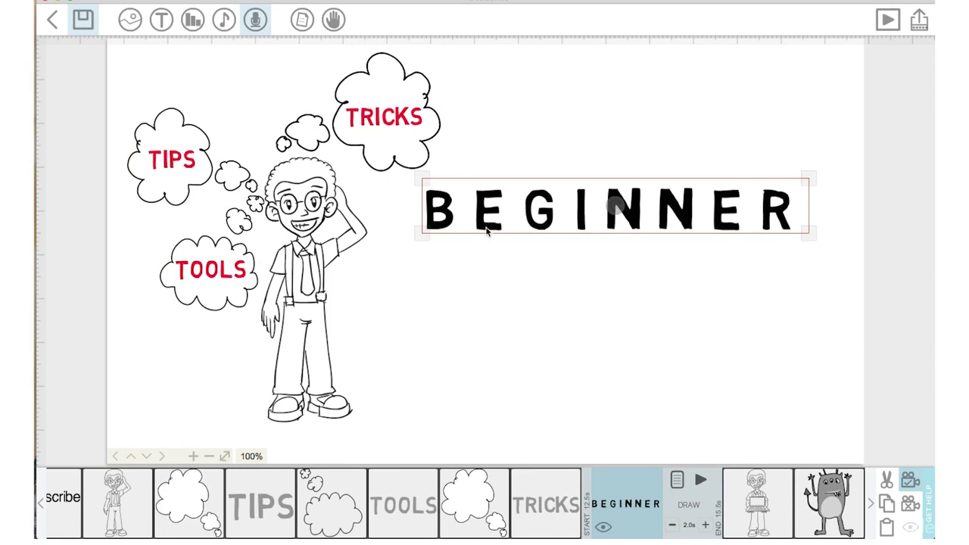
left_click_drag(487, 231, 488, 233)
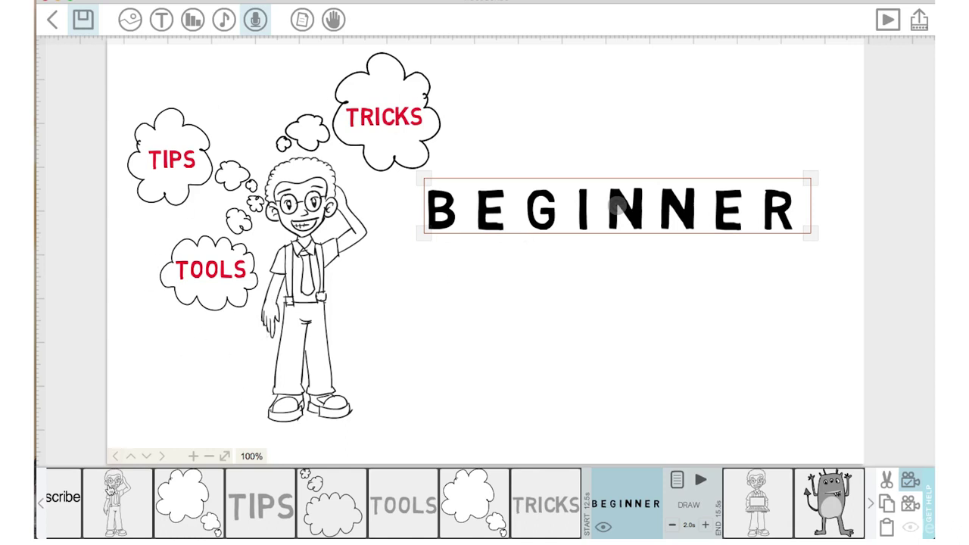
left_click(110, 490)
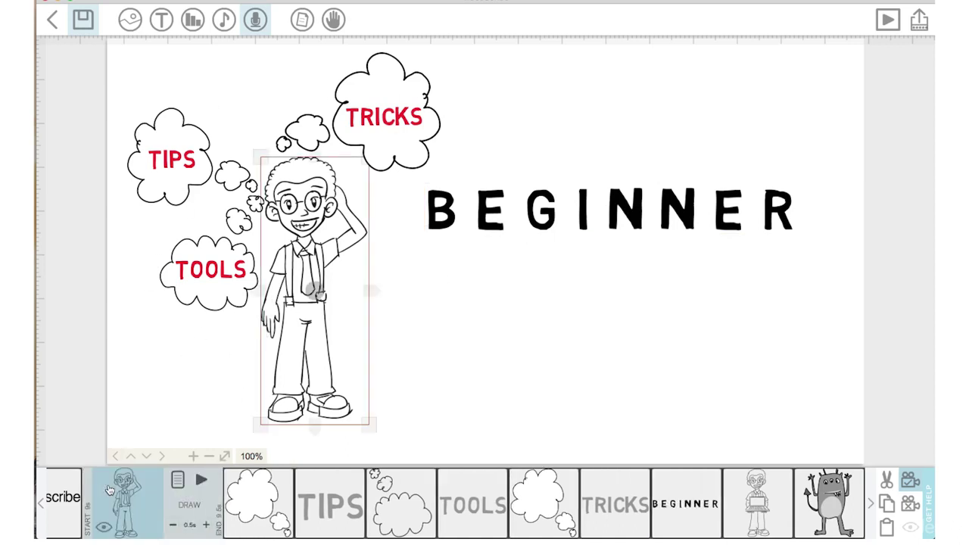
Give the character, TIPS/TOOLS/TRICKS clouds and words, and BEGINNER one shared camera position
left_click(260, 505)
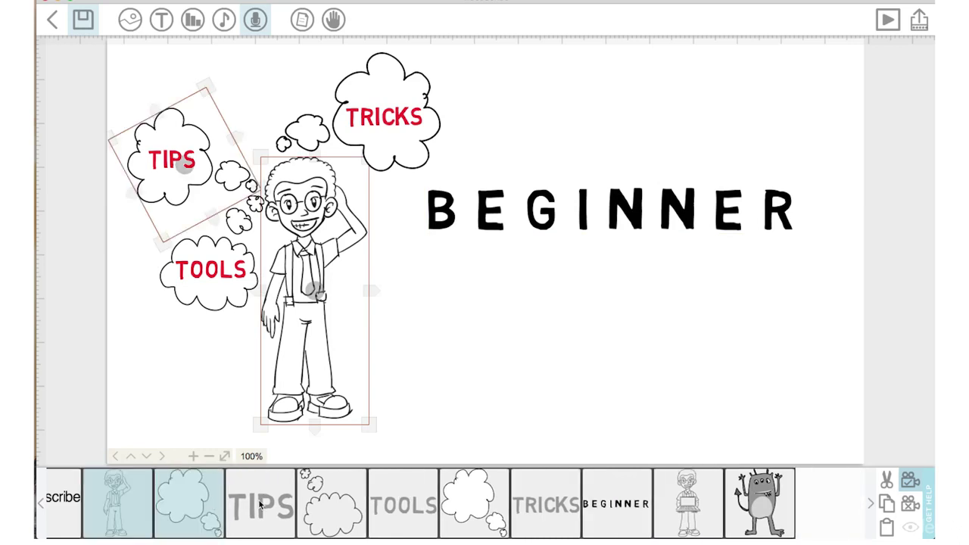
left_click(259, 506, "shift")
left_click(388, 499, "shift")
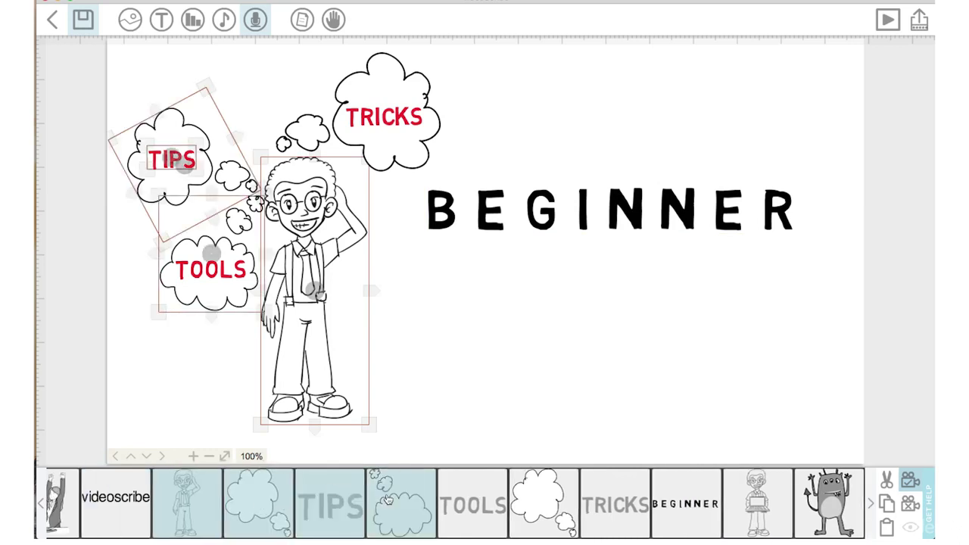
left_click(463, 499, "shift")
left_click(544, 493, "shift")
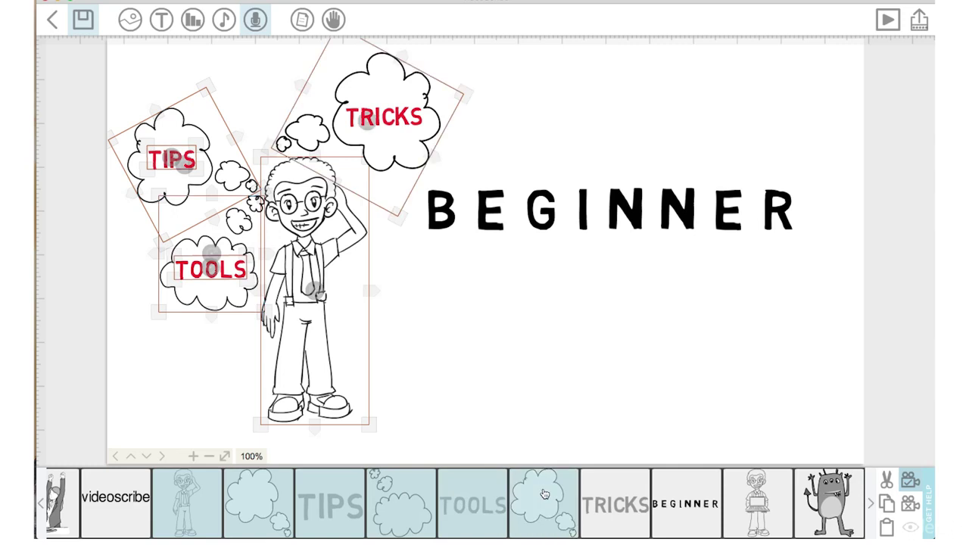
left_click(613, 499, "shift")
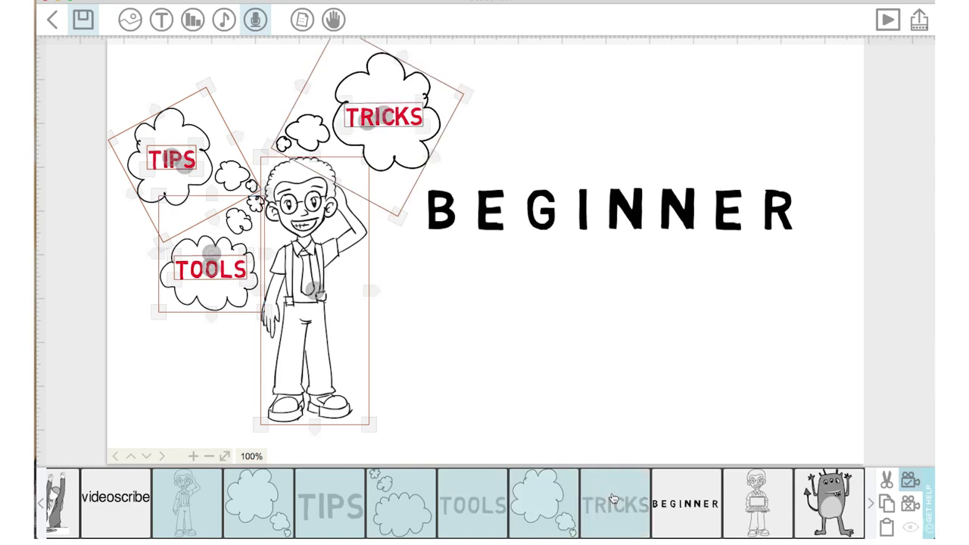
left_click(684, 503, "shift")
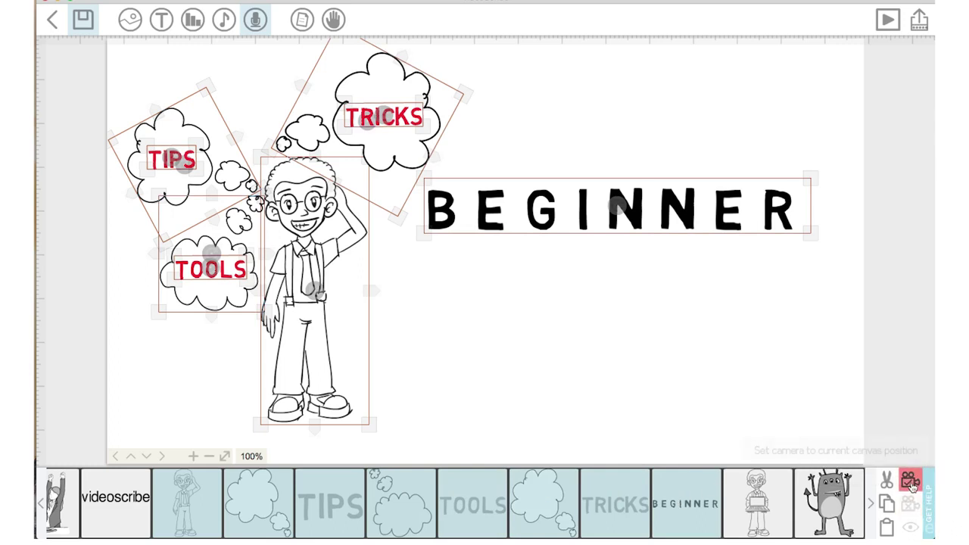
left_click(519, 312)
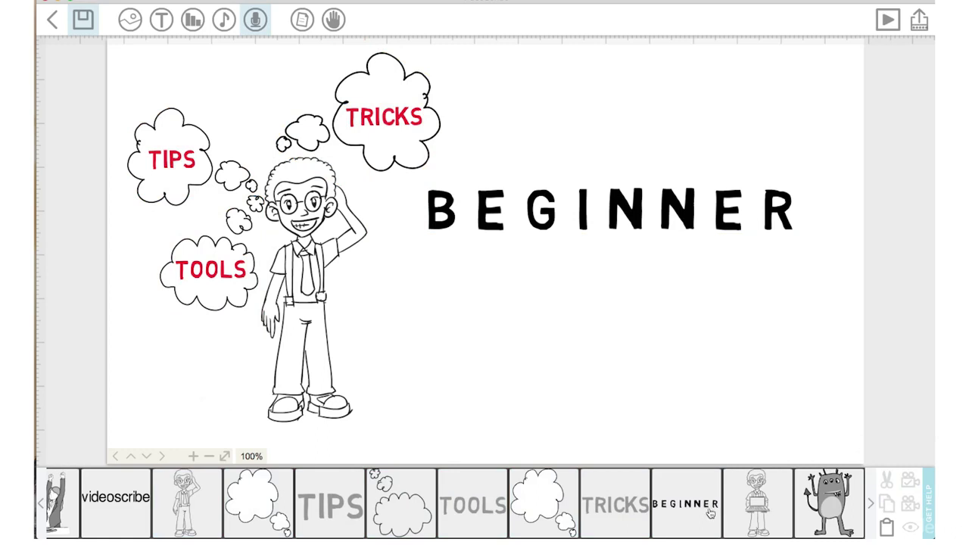
Select the laptop character and bring it into view on the canvas
left_click(747, 503)
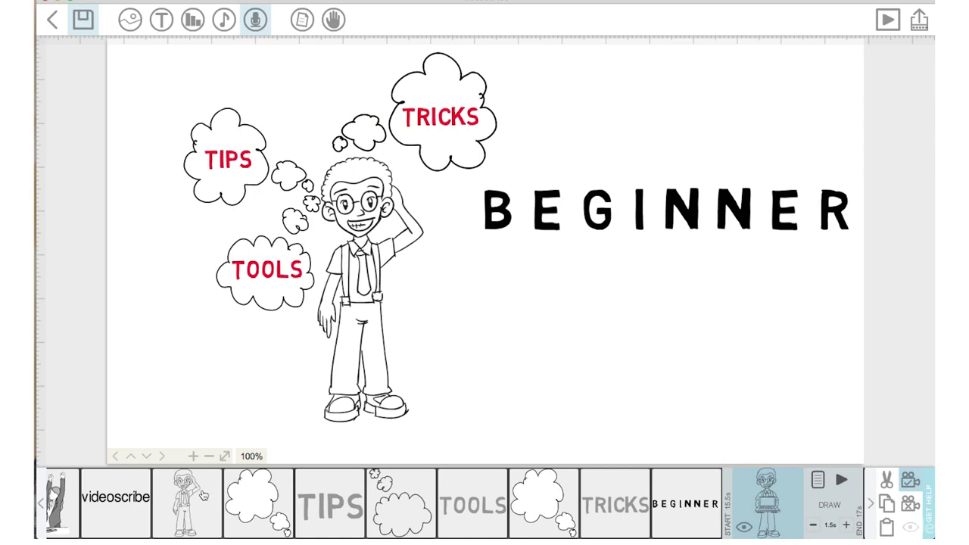
left_click(115, 456)
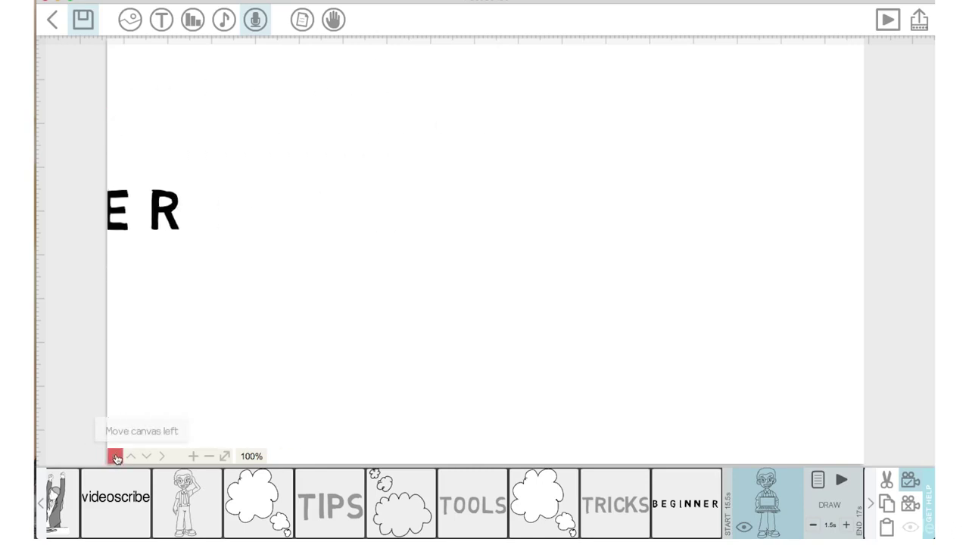
left_click(208, 457)
left_click(208, 456)
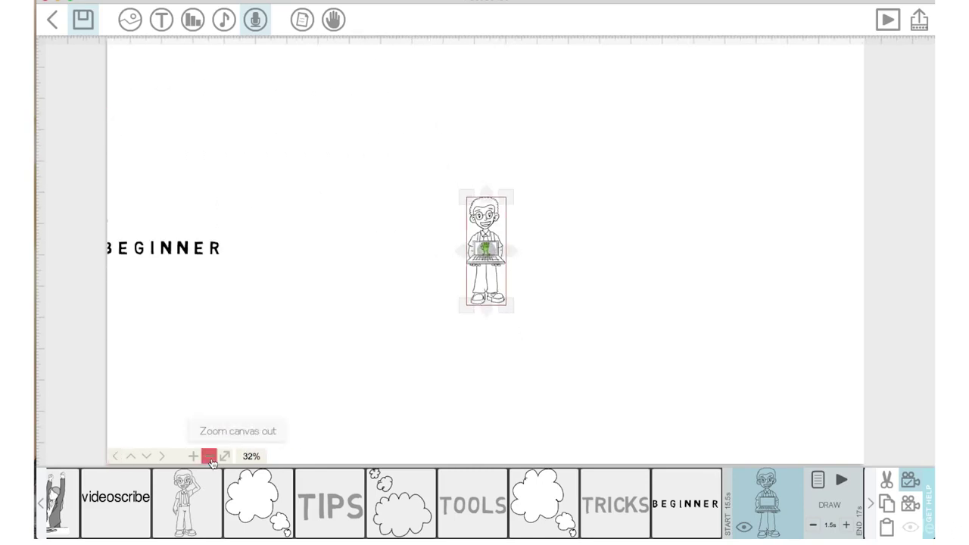
left_click(194, 457)
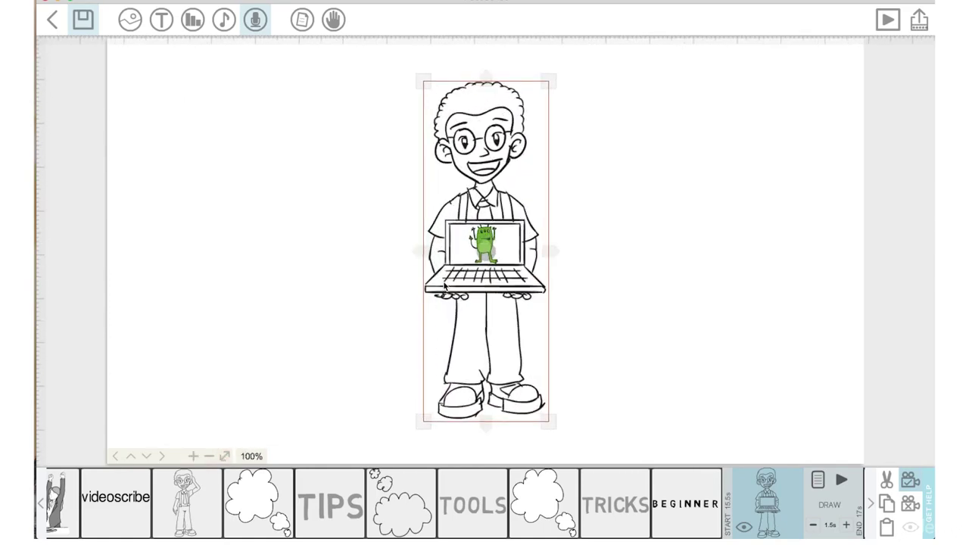
Move the laptop character to the right edge, enlarge it slightly, and enlarge the monster toward its laptop
left_click_drag(444, 288, 630, 278)
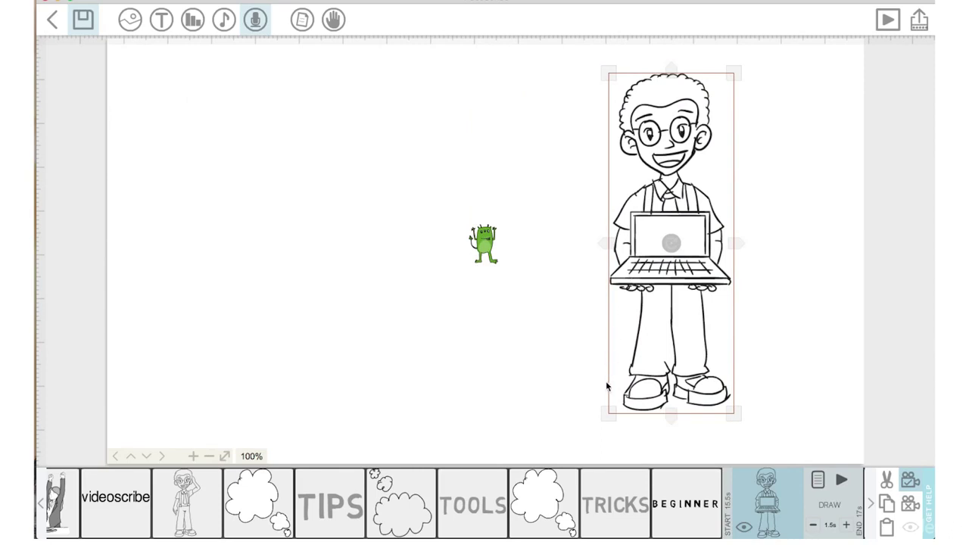
left_click_drag(608, 411, 601, 424)
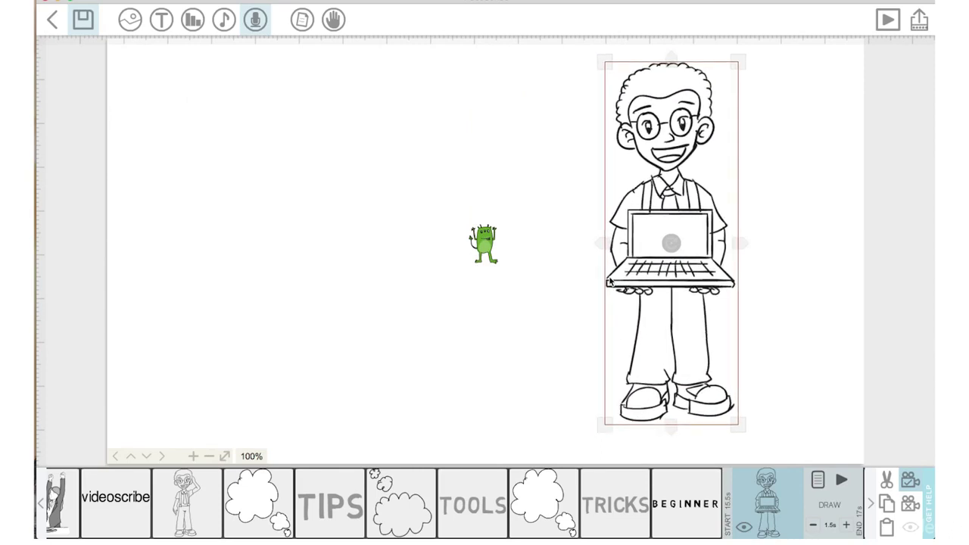
left_click_drag(630, 284, 658, 285)
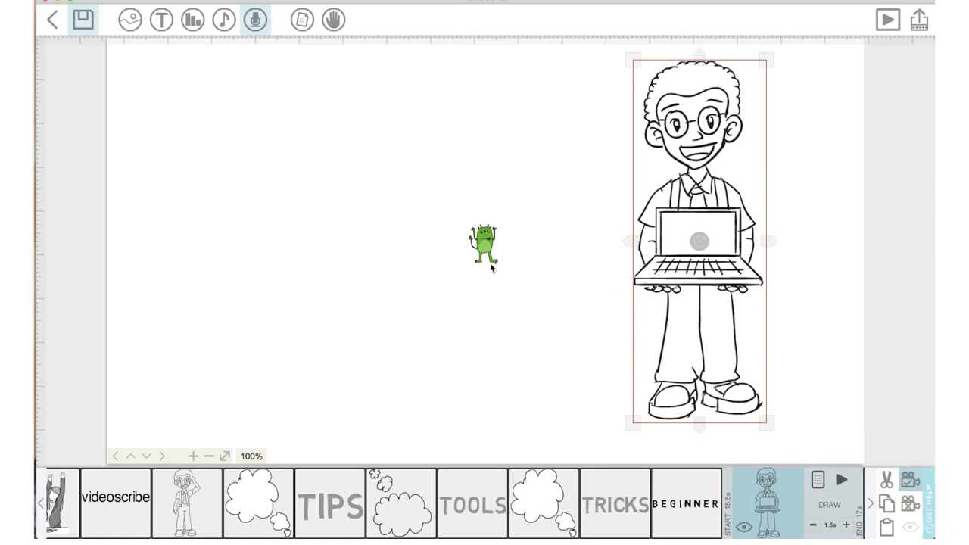
left_click(494, 244)
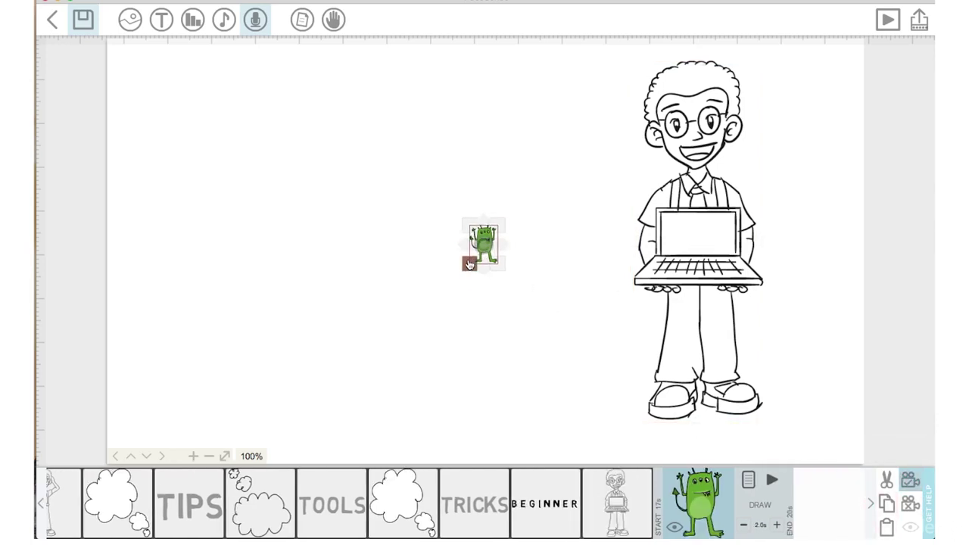
left_click_drag(467, 262, 702, 220)
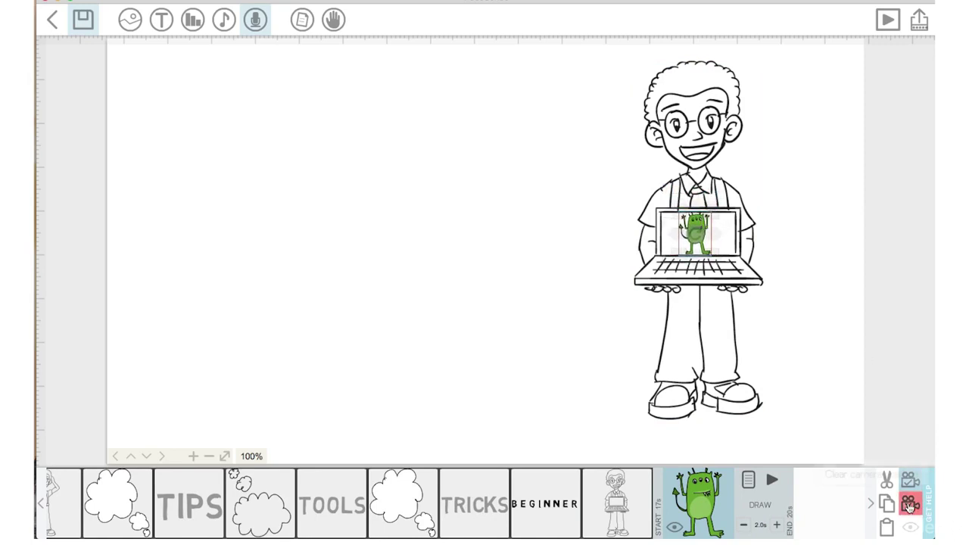
Deselect the monster, select BEGINNER in the timeline, and paste a duplicate of it
left_click(501, 275)
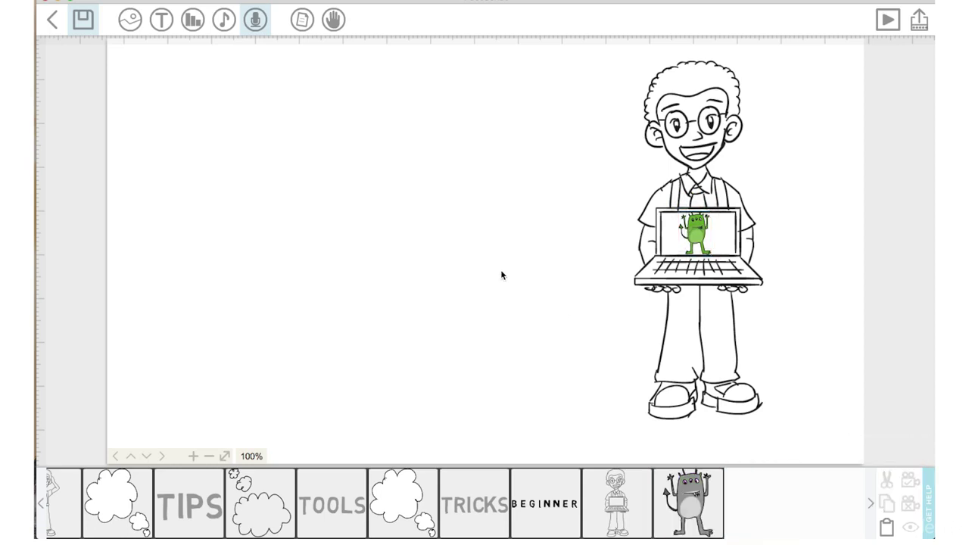
left_click(551, 487)
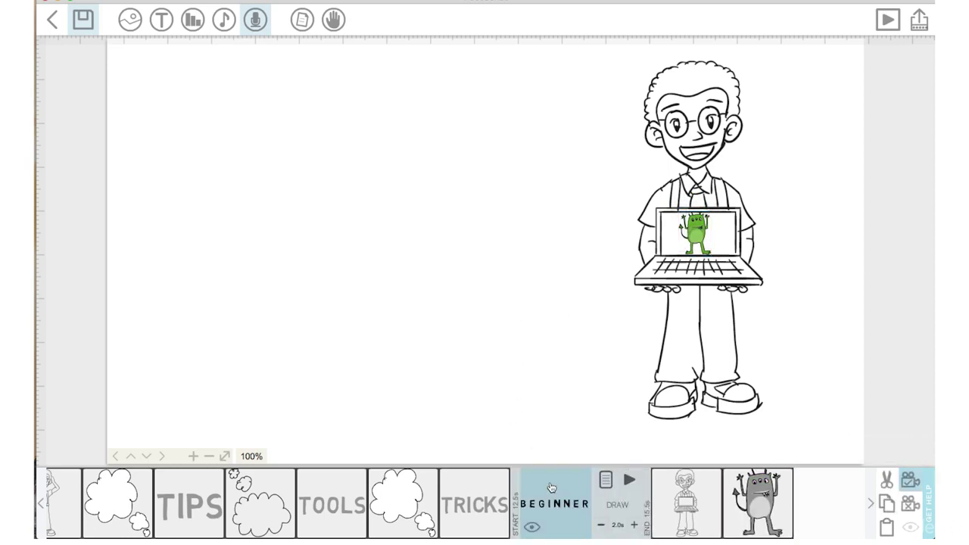
left_click(887, 526)
Move the BEGINNER copy to the end of the timeline and change its text to PRO
left_click_drag(615, 512, 783, 507)
left_click(819, 479)
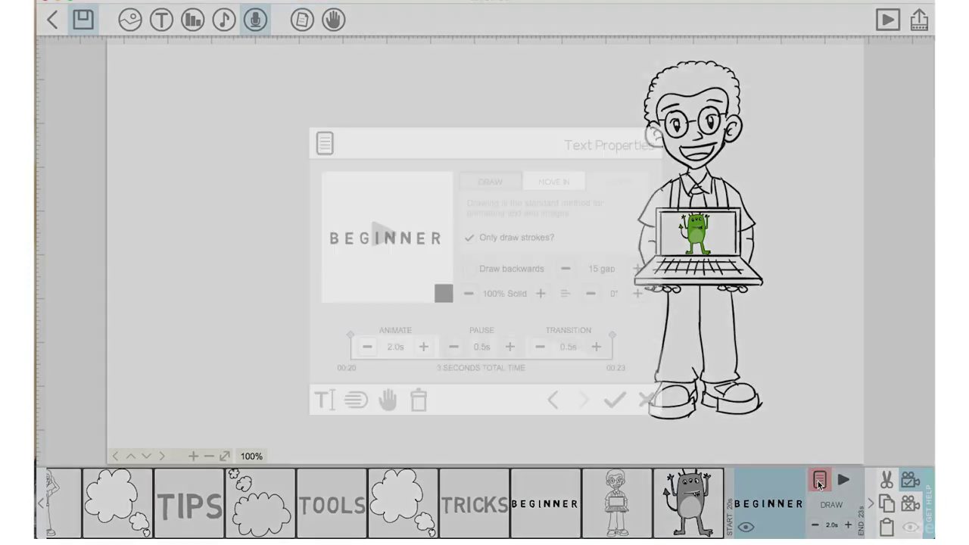
left_click(321, 400)
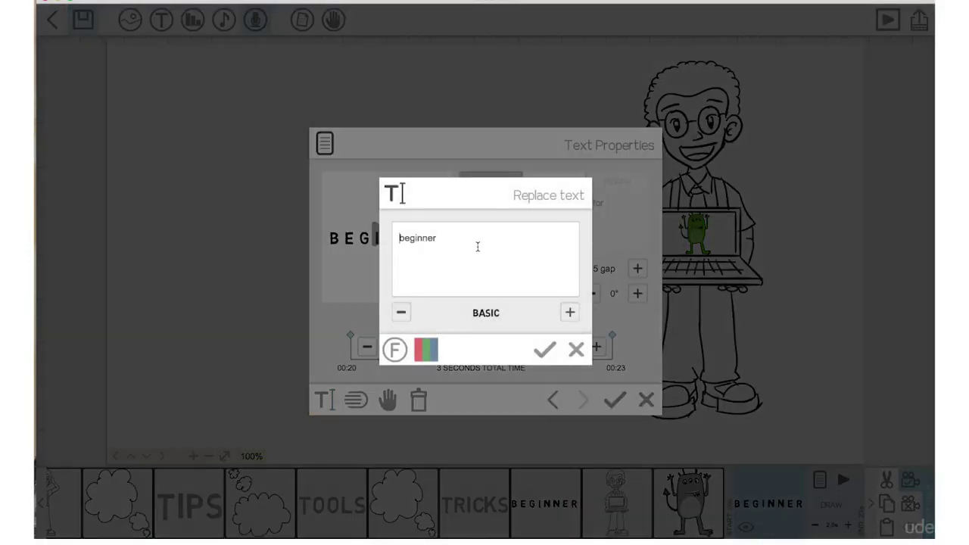
left_click_drag(452, 241, 330, 243)
type("pro")
left_click(544, 348)
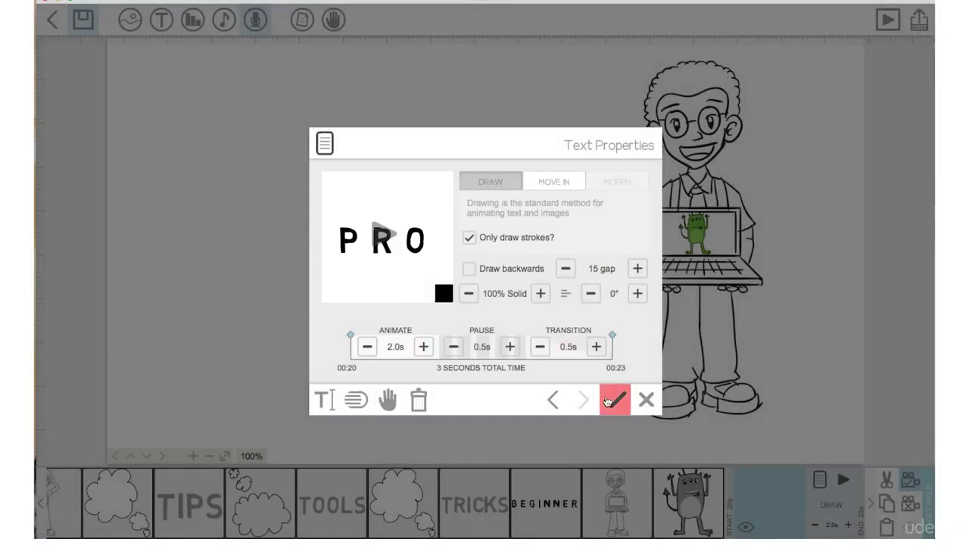
left_click(608, 401)
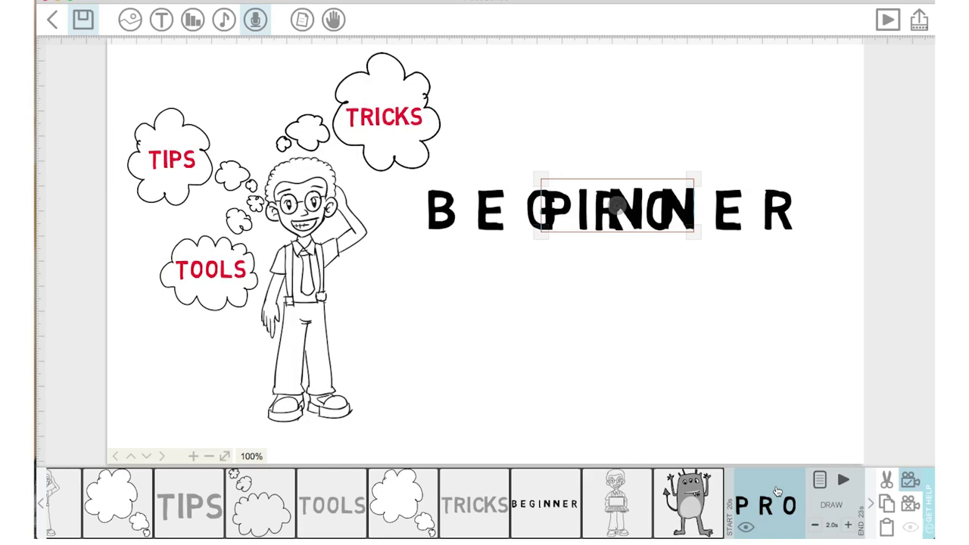
Move PRO off BEGINNER and pan the canvas toward the laptop character
left_click_drag(617, 203, 783, 285)
left_click(115, 455)
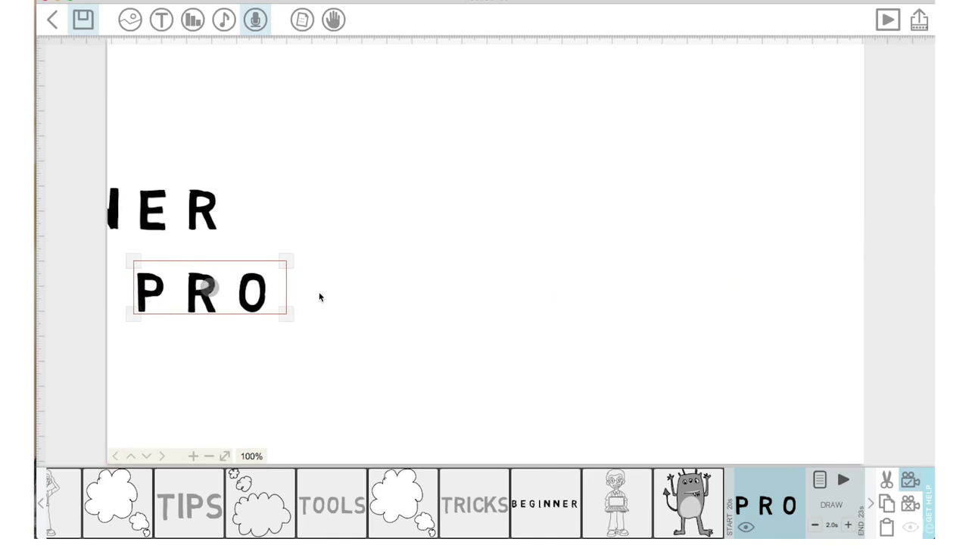
left_click(531, 233)
left_click_drag(531, 232, 205, 238)
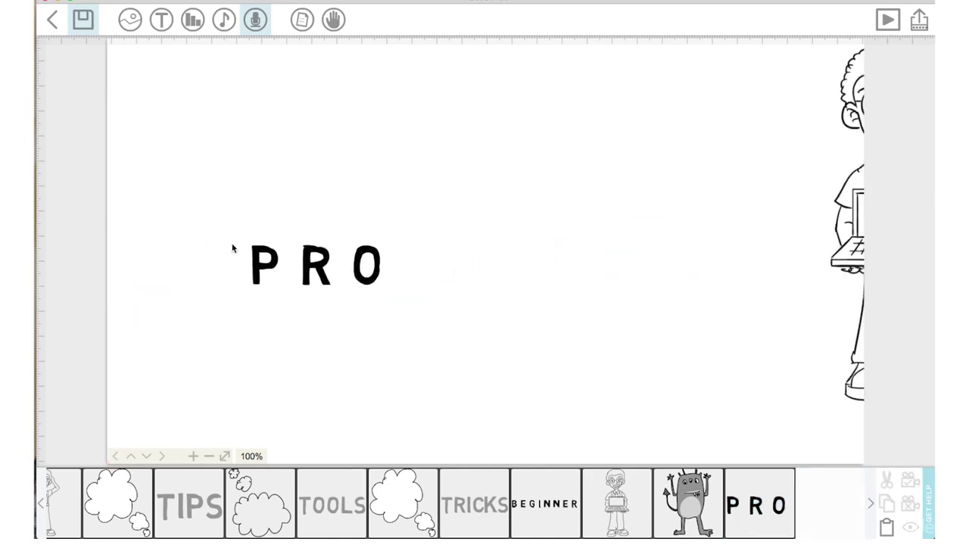
left_click(257, 258)
mouse_move(261, 274)
left_mouse_down()
mouse_move(700, 221)
mouse_move(658, 221)
left_mouse_up()
left_click(519, 231)
mouse_move(519, 232)
left_mouse_down()
mouse_move(182, 260)
mouse_move(189, 274)
left_mouse_up()
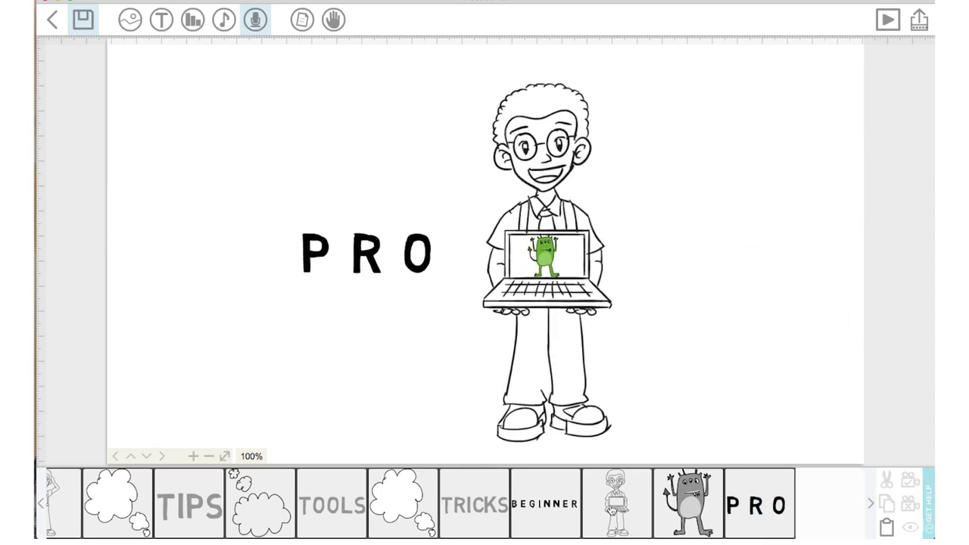
Switch to the laptop character's view and place PRO at its upper left
left_click(612, 509)
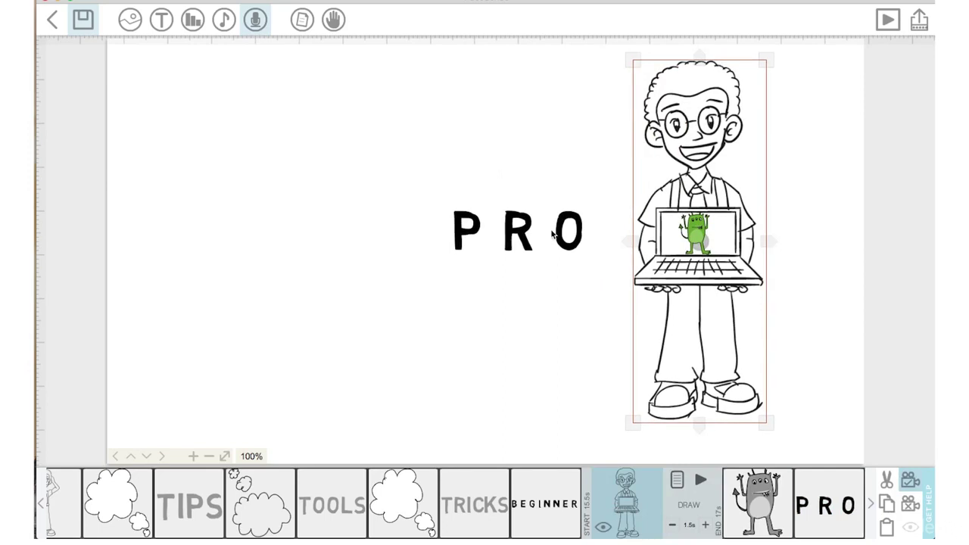
left_click(455, 234)
left_click_drag(456, 235, 323, 133)
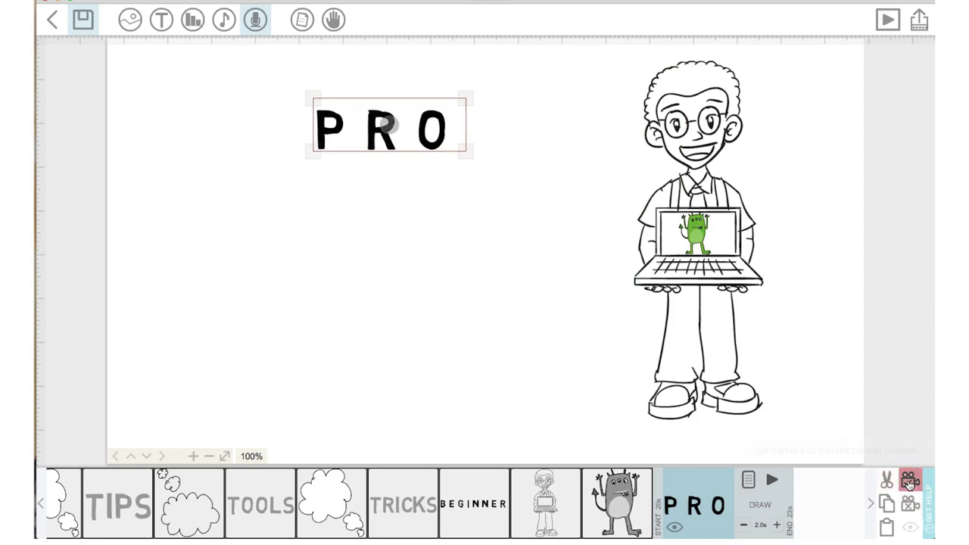
left_click(366, 211)
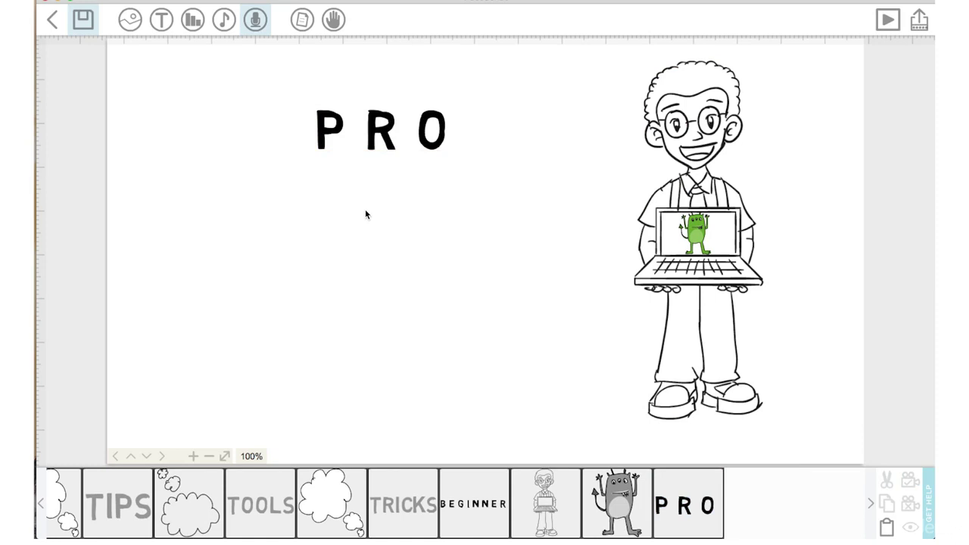
Add a boxed 'check mark' image, shrink it to about three quarters, and place it below PRO
left_click(129, 25)
type("check")
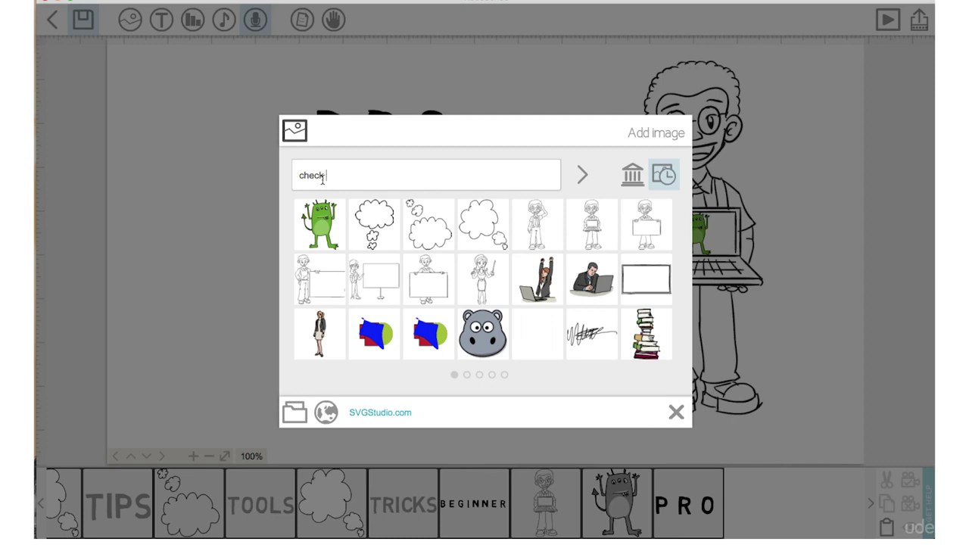
type(" mark")
key("Return")
left_click(478, 223)
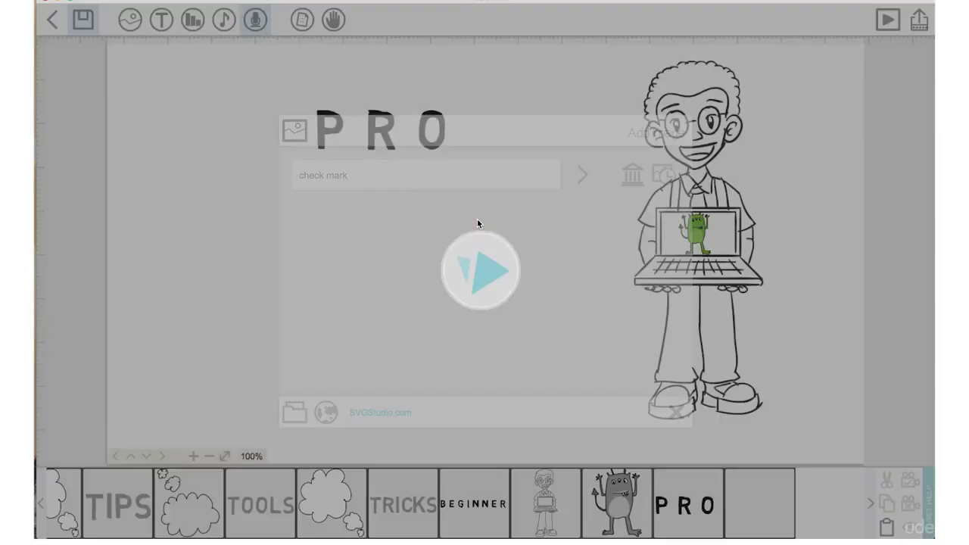
left_click_drag(376, 274, 231, 336)
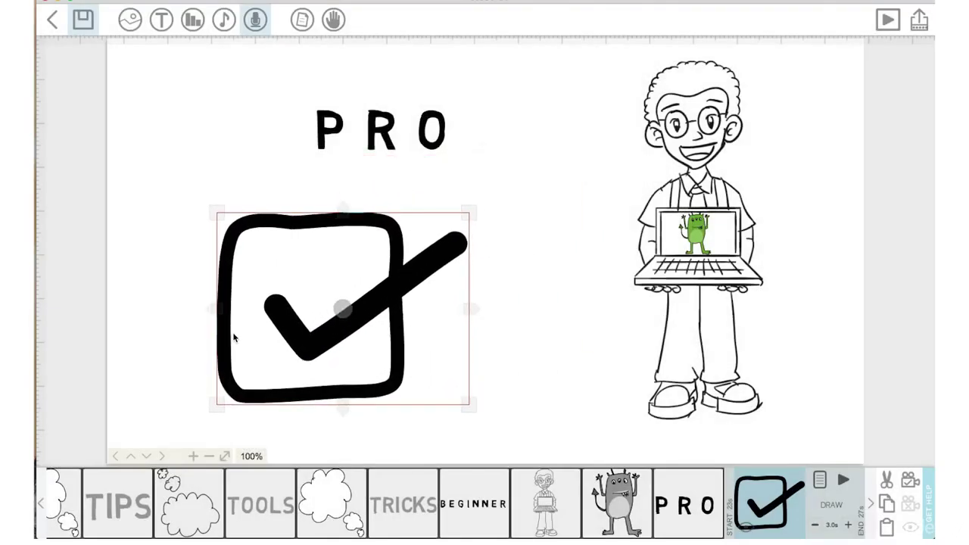
left_click_drag(465, 400, 436, 378)
left_click_drag(279, 295, 210, 314)
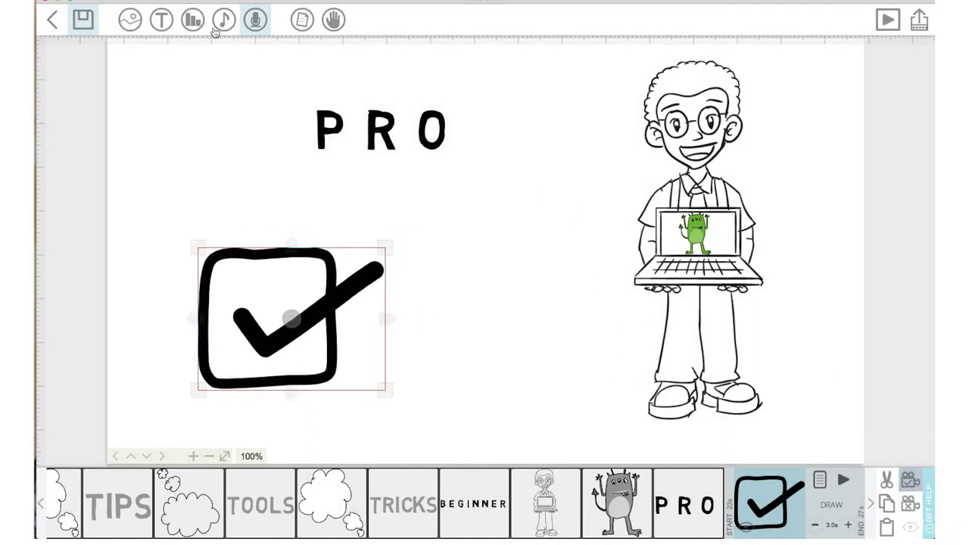
Move PRO left and enlarge it to about 330 px wide
left_click(381, 136)
left_click_drag(381, 136, 277, 138)
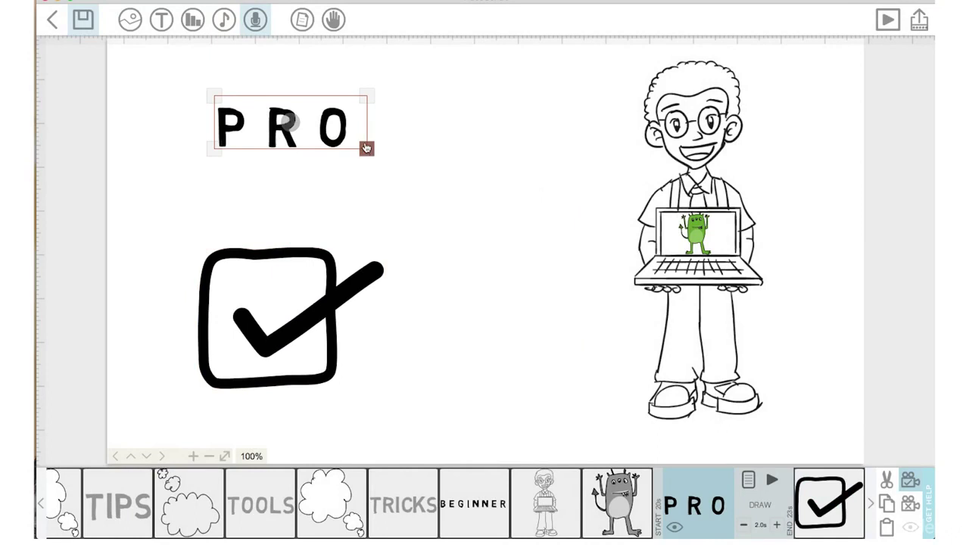
left_click_drag(380, 162, 390, 171)
left_click_drag(258, 153, 245, 159)
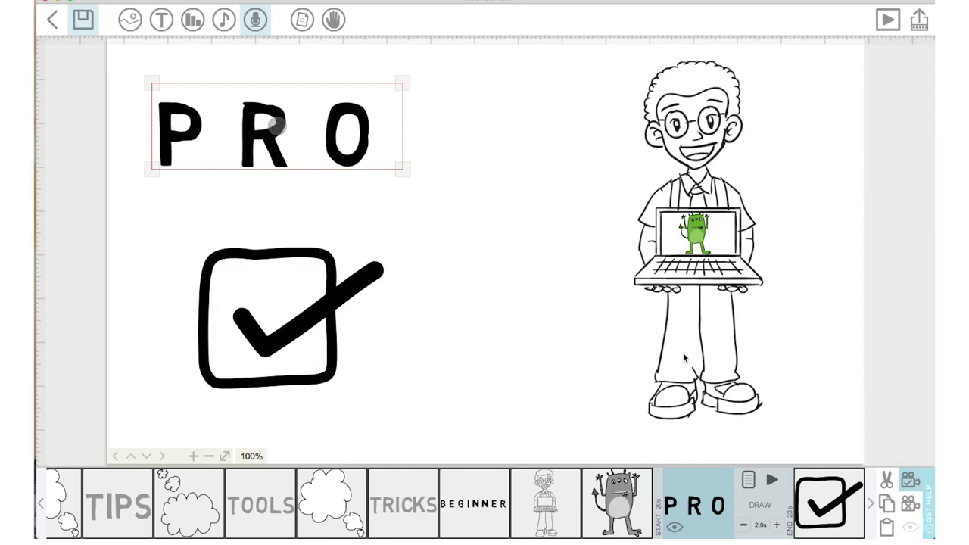
Shift the laptop-holding man slightly to the left
left_click(545, 501)
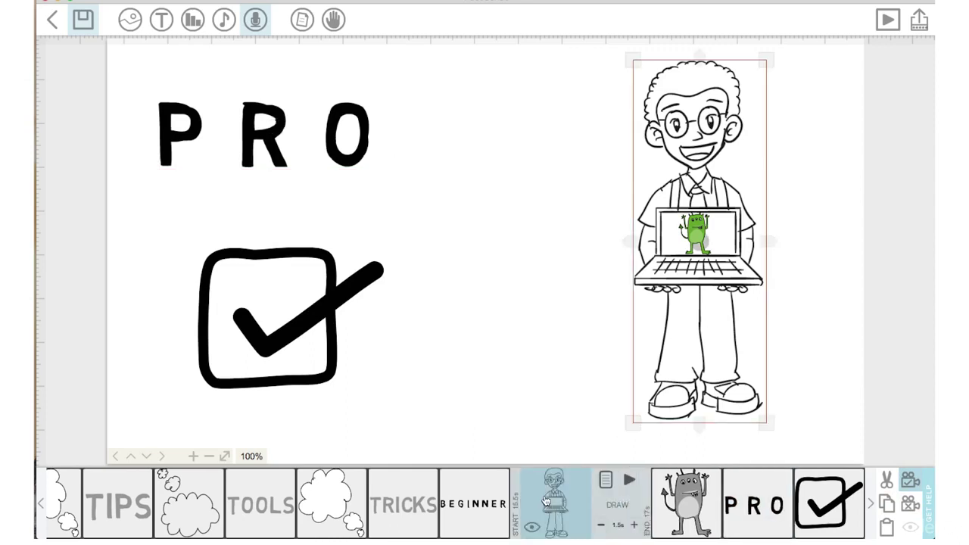
left_click(696, 503)
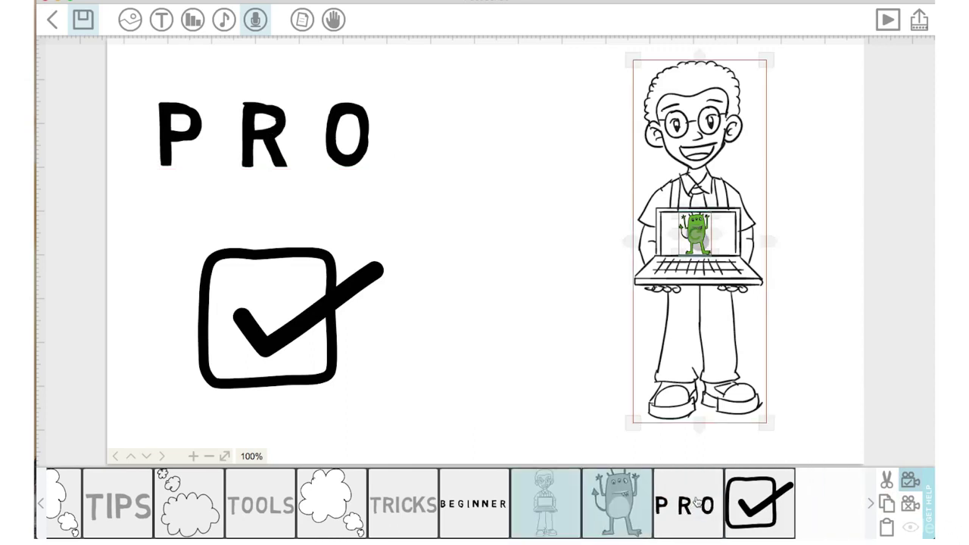
left_click_drag(666, 280, 622, 285)
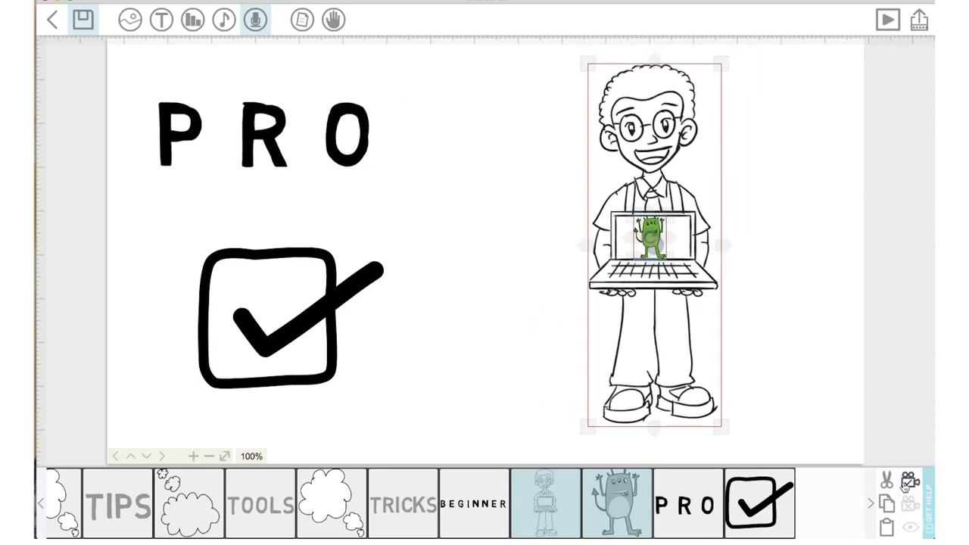
Move PRO and the check mark together to the right
left_click(237, 258)
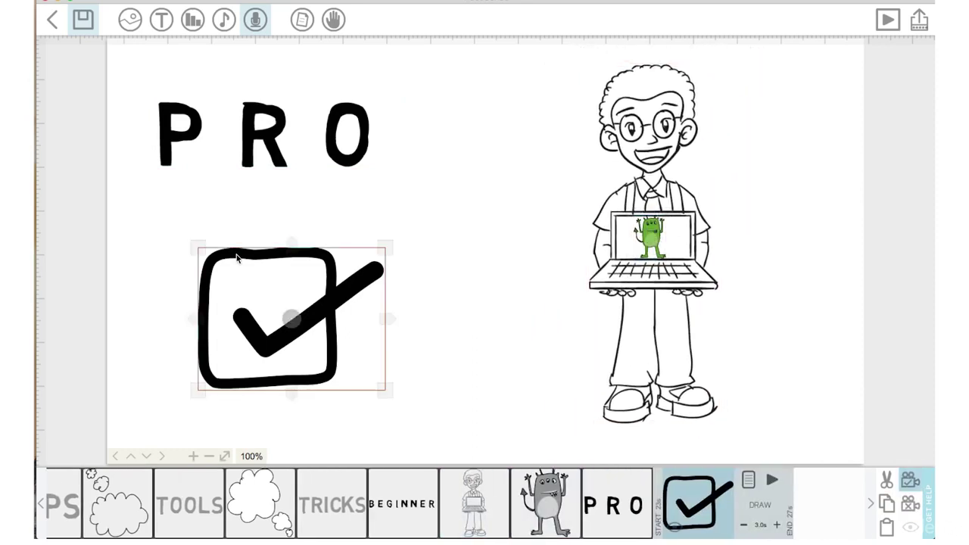
left_click(246, 126)
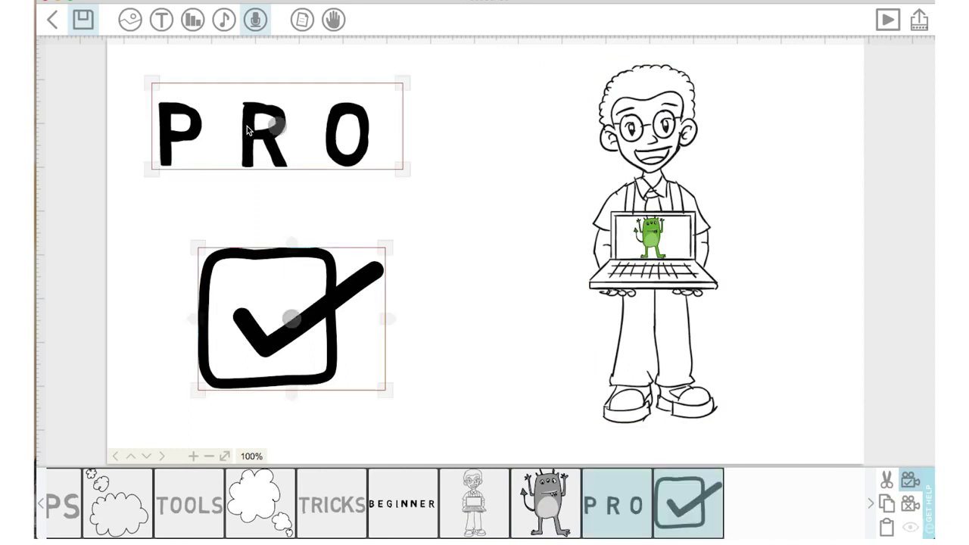
left_click_drag(246, 125, 324, 139)
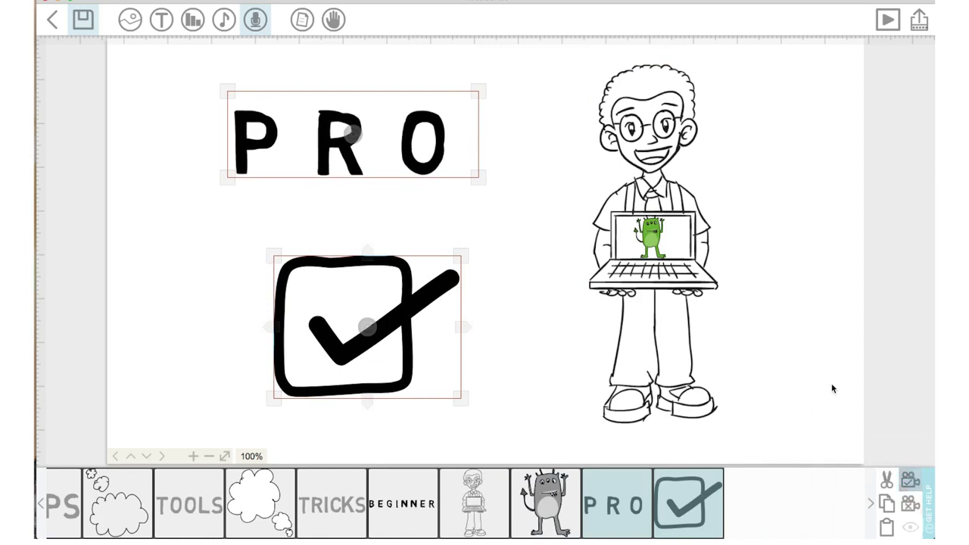
left_click(402, 503)
Shorten the BEGINNER animation to 0.5 seconds and set its pause to 0
left_click(458, 524)
left_click(458, 525)
left_click(458, 524)
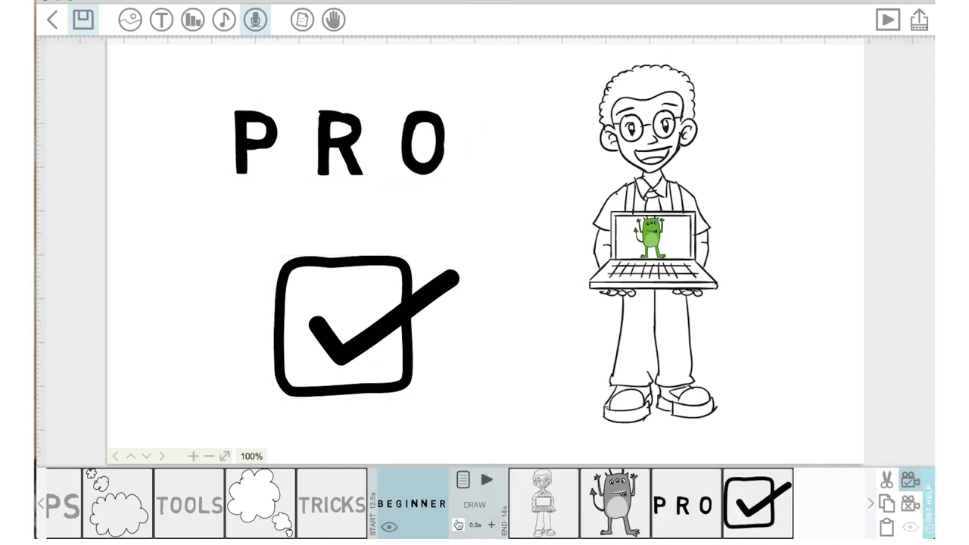
left_click(463, 481)
left_click(453, 346)
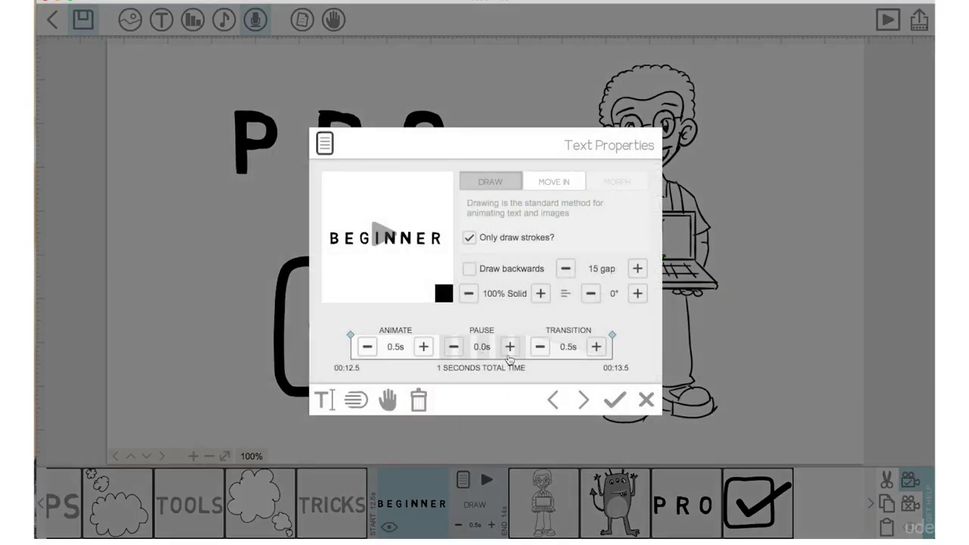
left_click(614, 400)
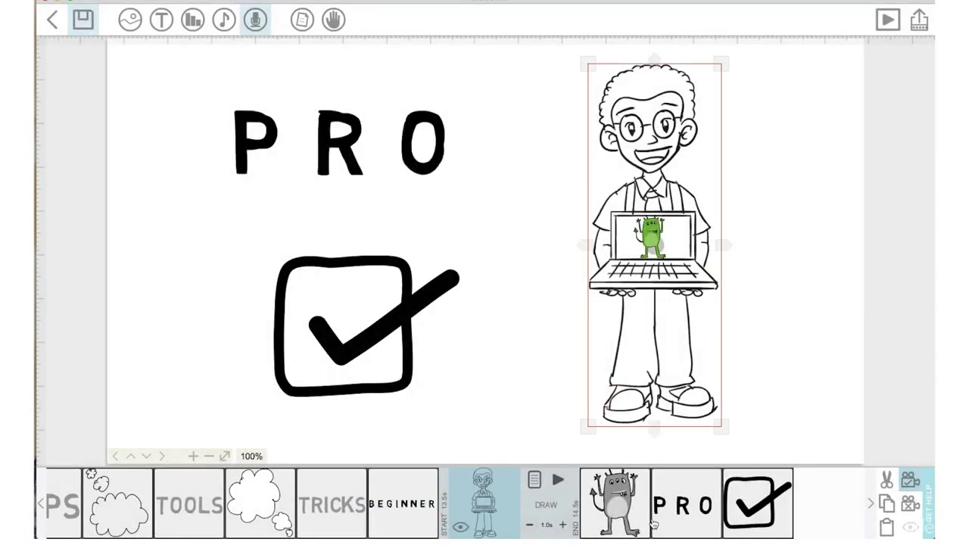
Place PRO right after BEGINNER with 0.5-second animation and zero pause and transition
left_click(659, 525)
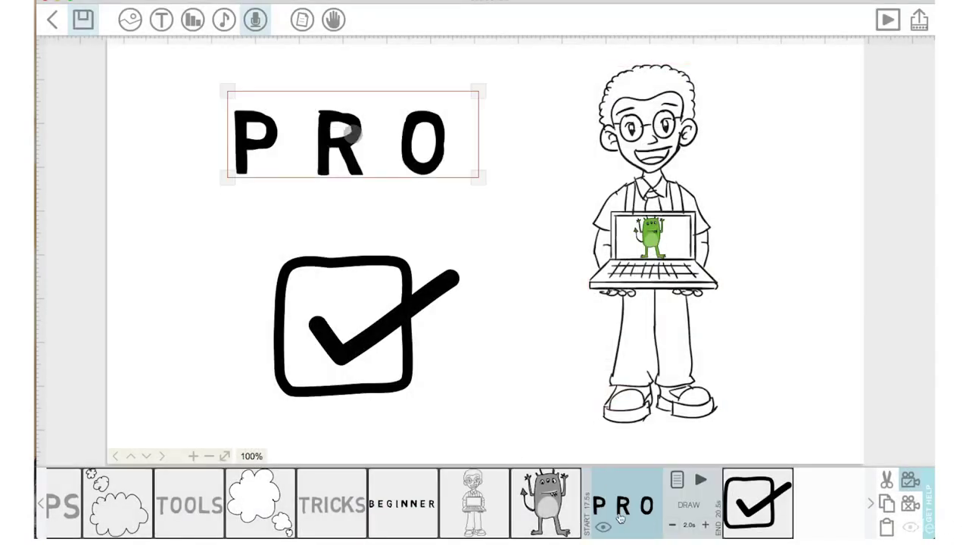
left_click_drag(642, 505, 483, 496)
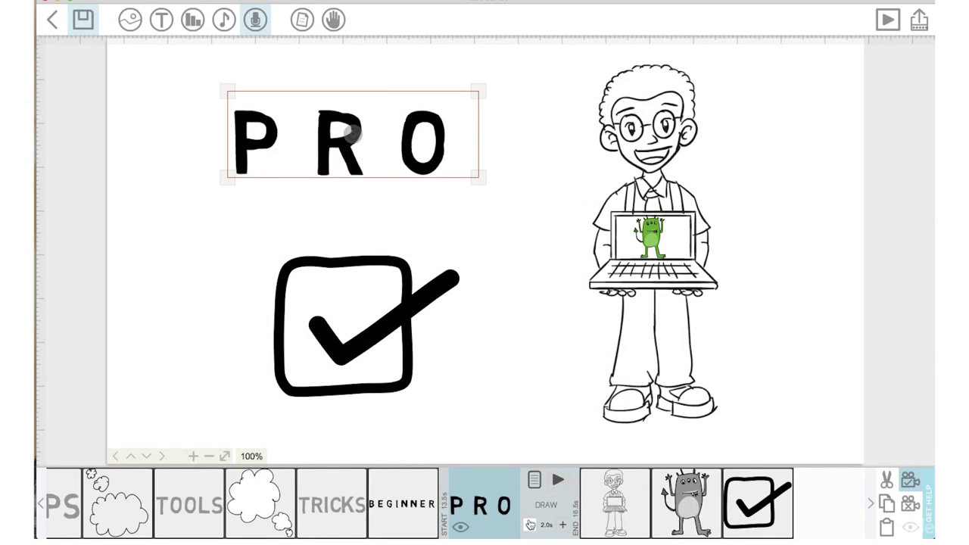
left_click(534, 480)
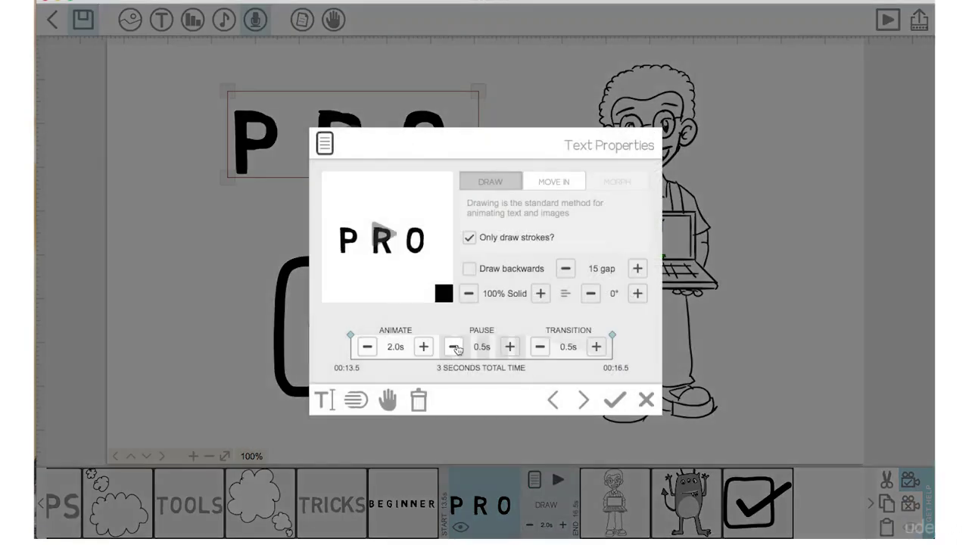
left_click(454, 348)
left_click(539, 348)
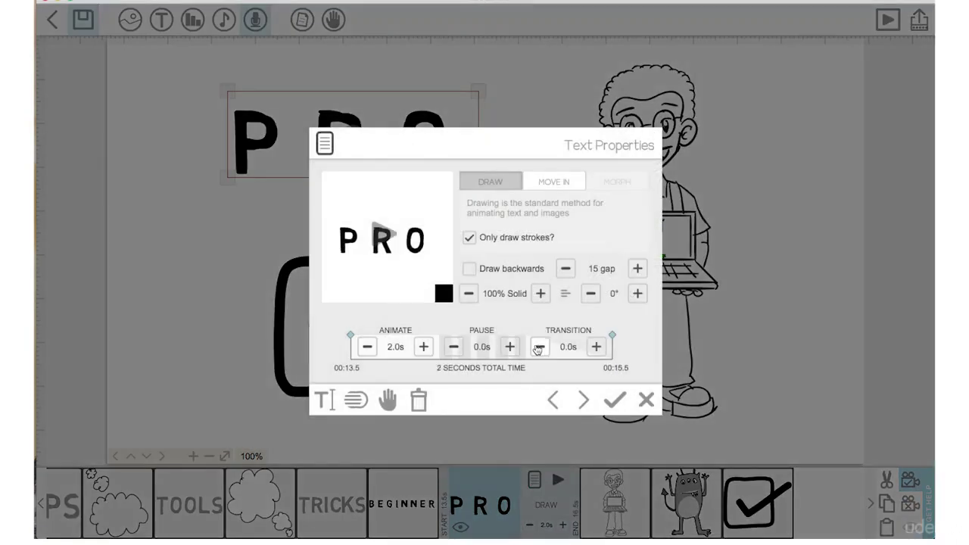
left_click(368, 347)
left_click(368, 347)
left_click(367, 347)
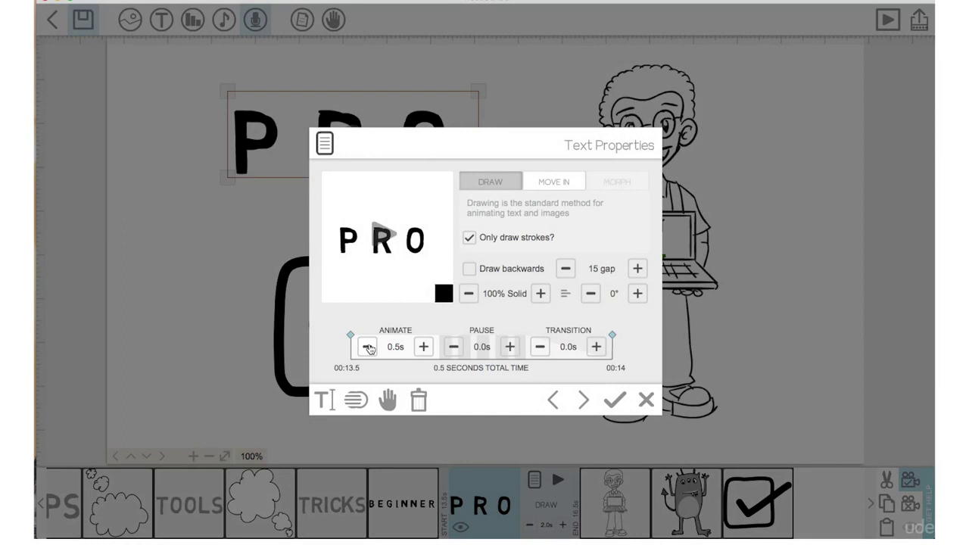
left_click(615, 399)
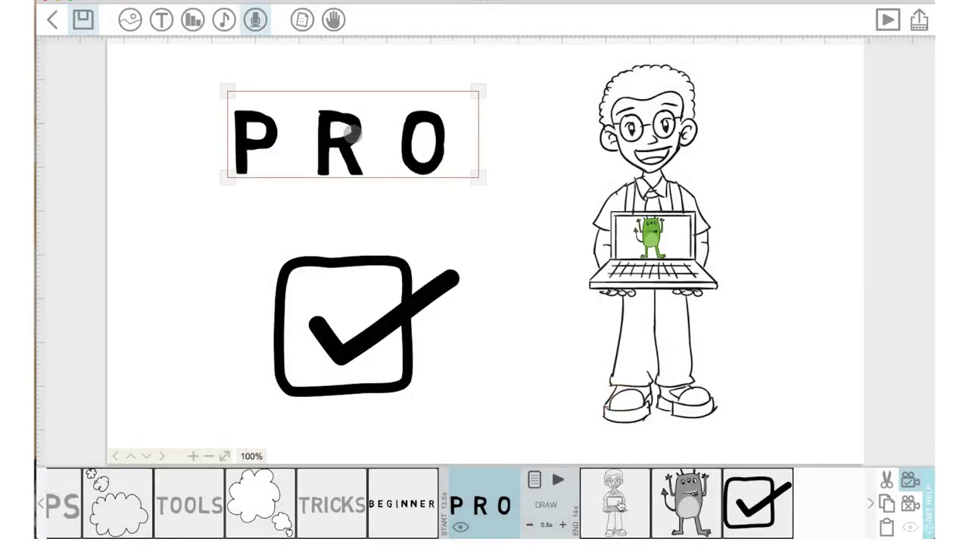
Set the monster image to 0.5-second animation with zero pause and transition
left_click(675, 496)
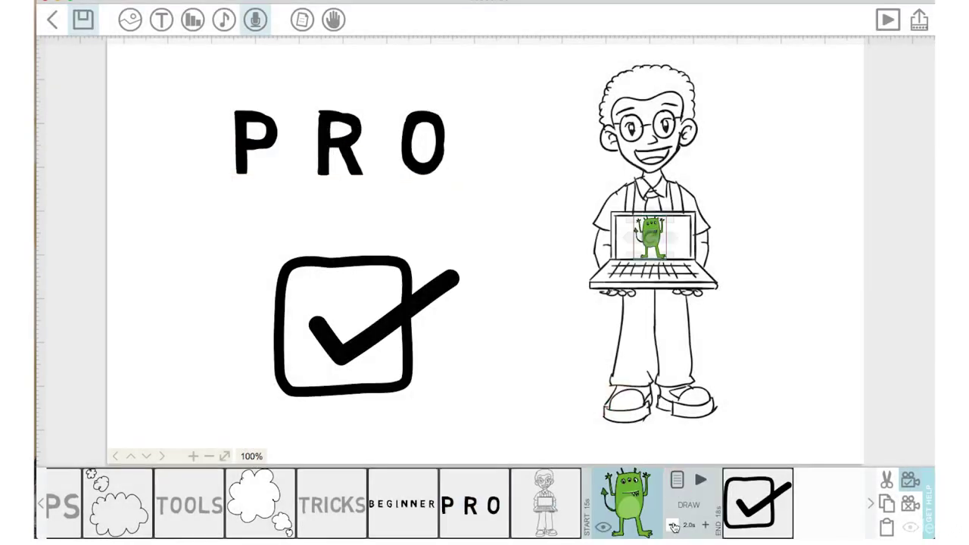
left_click(676, 480)
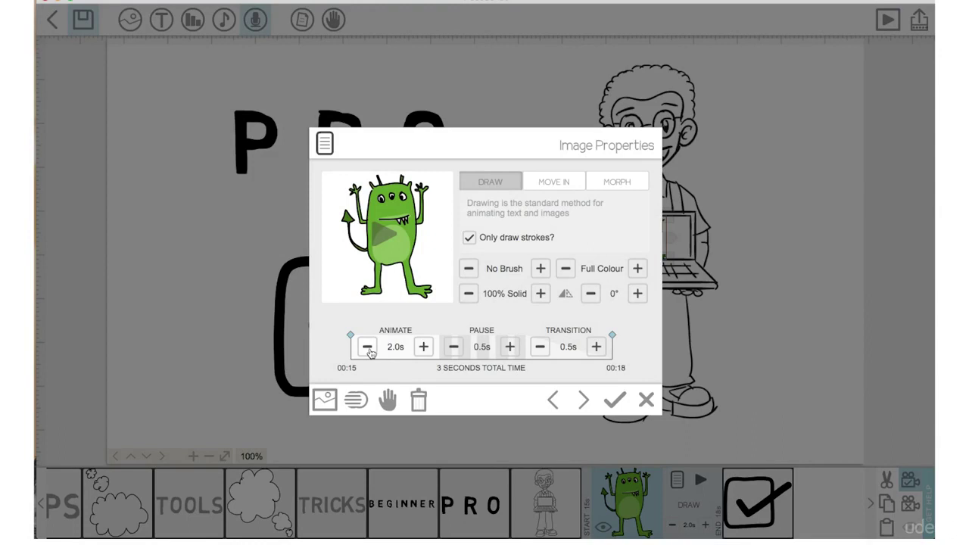
left_click(368, 347)
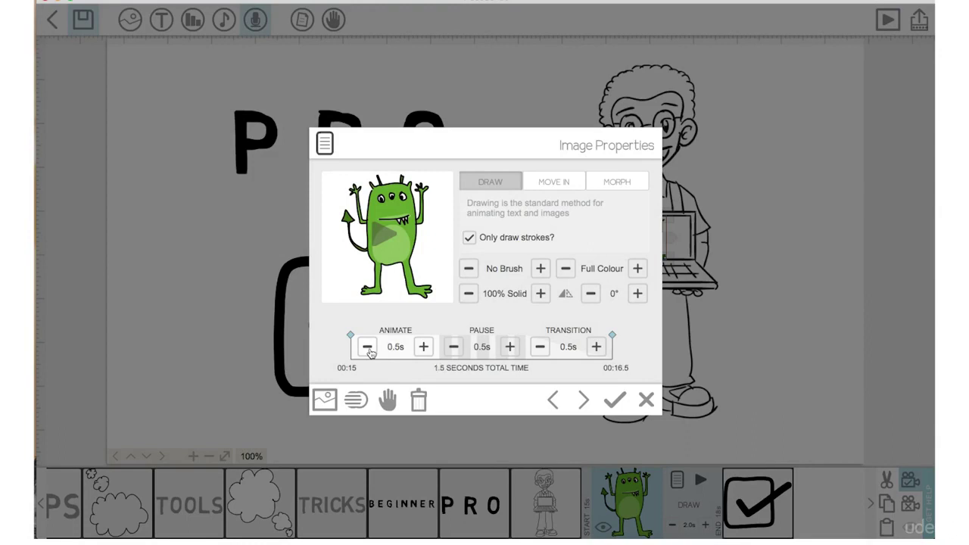
left_click(453, 349)
left_click(543, 353)
left_click(614, 400)
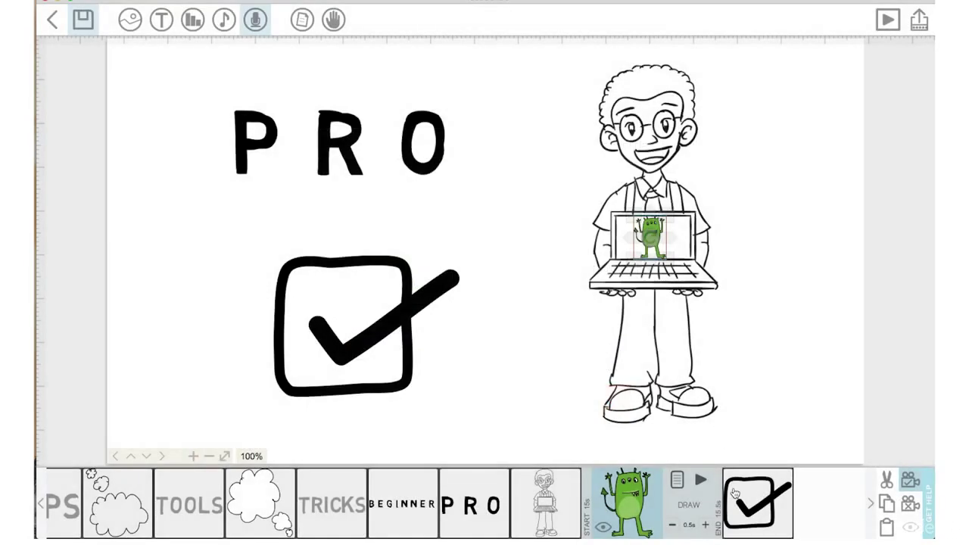
Trim the check mark to 1.5 seconds and preview the scribe from BEGINNER
left_click(733, 493)
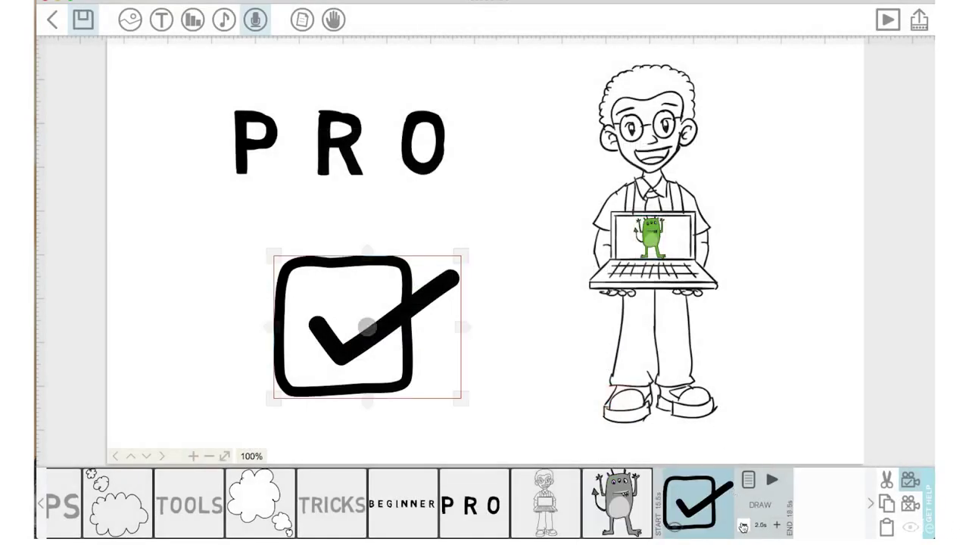
left_click(743, 526)
left_click(387, 504)
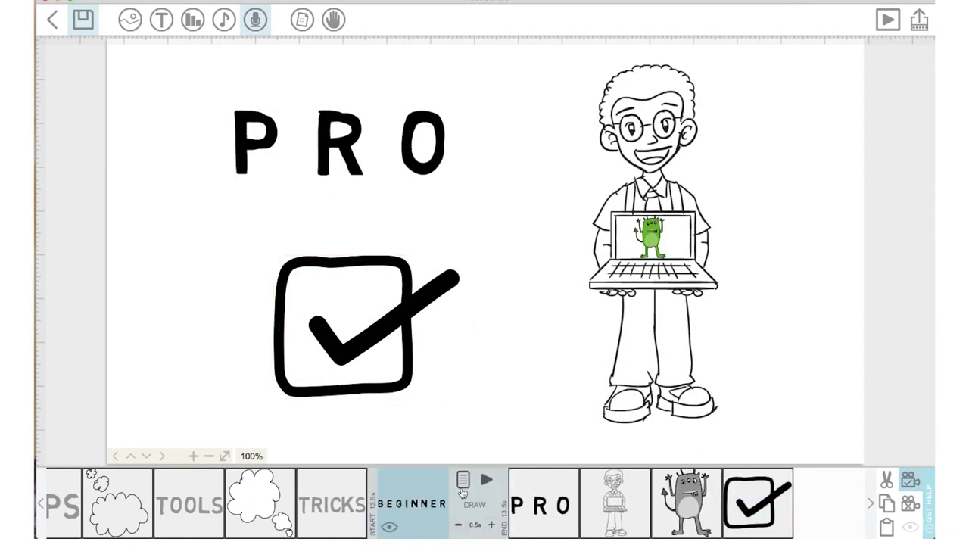
left_click(486, 481)
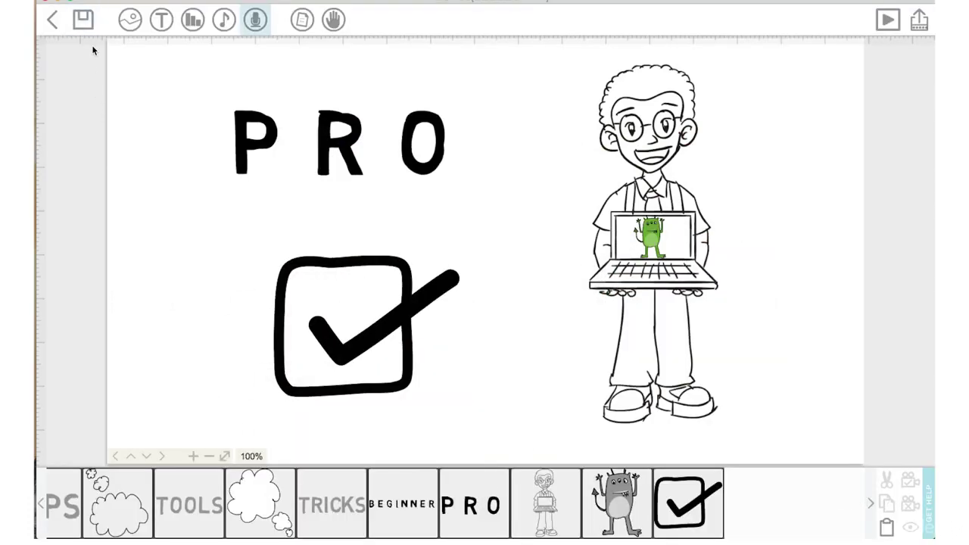
left_click(83, 19)
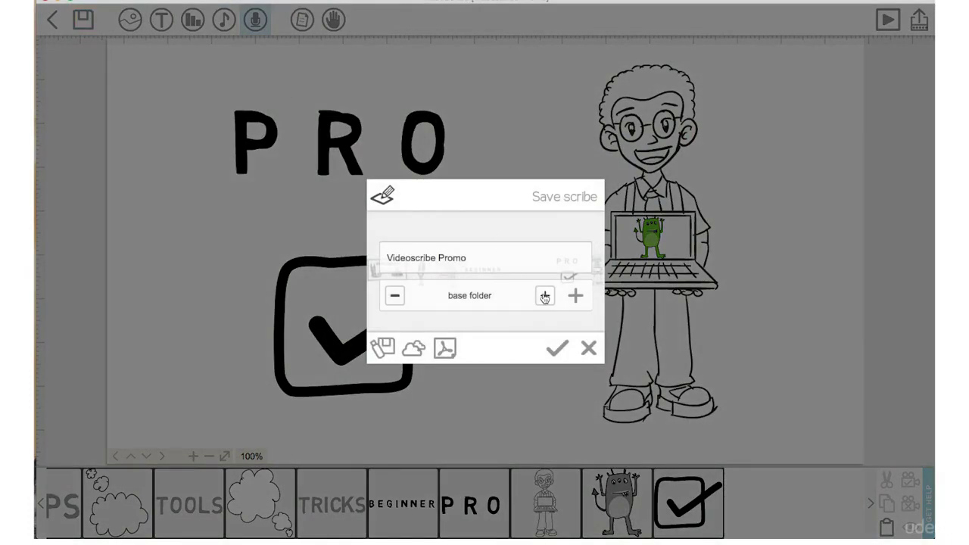
Save the scribe as Videoscribe Promo Ver 1 in a new VIDEOSCRIBE PROMO folder, then return to projects
left_click(574, 296)
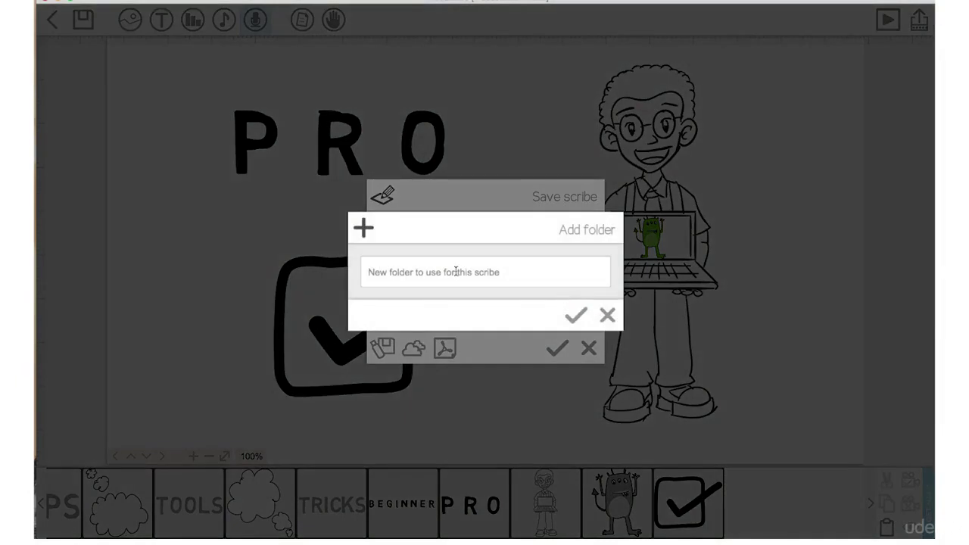
type("Videoscribe Promo")
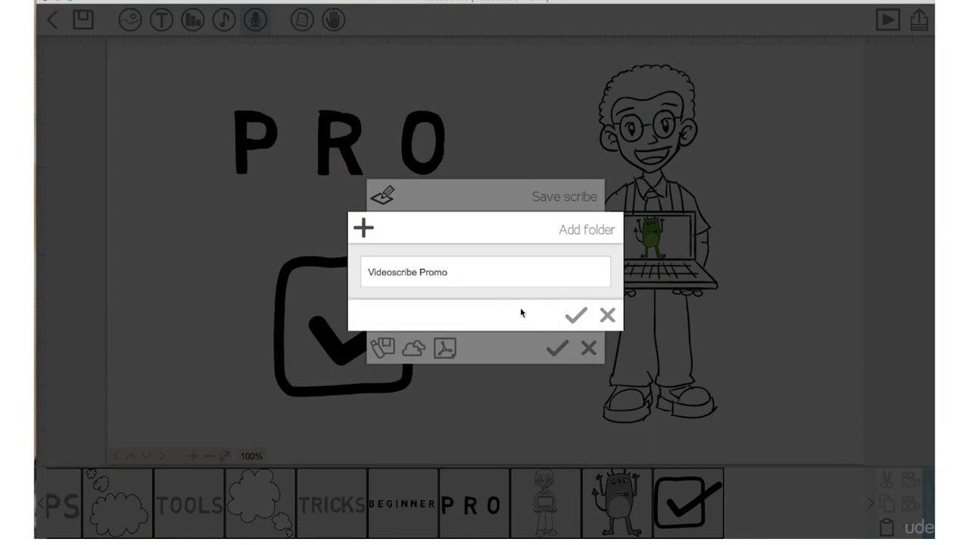
left_click(575, 314)
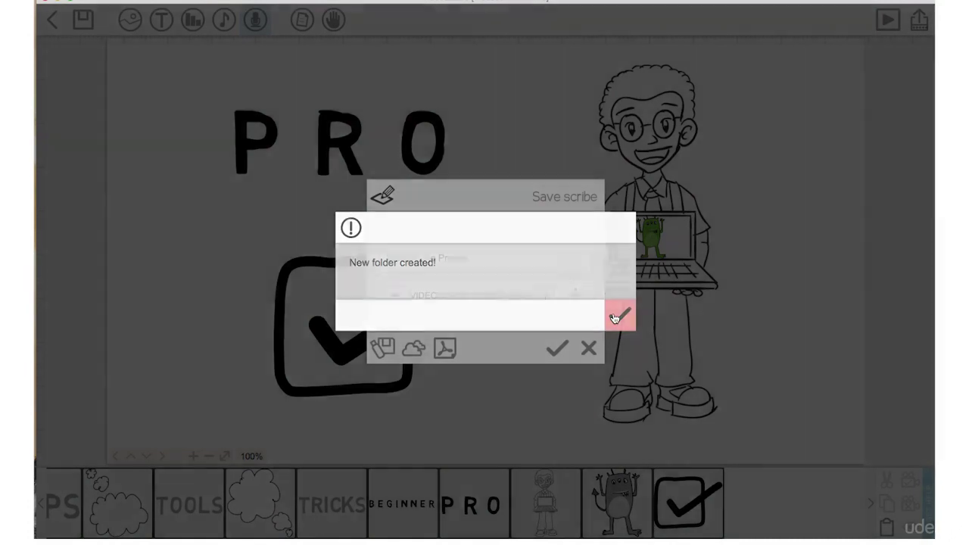
left_click(619, 315)
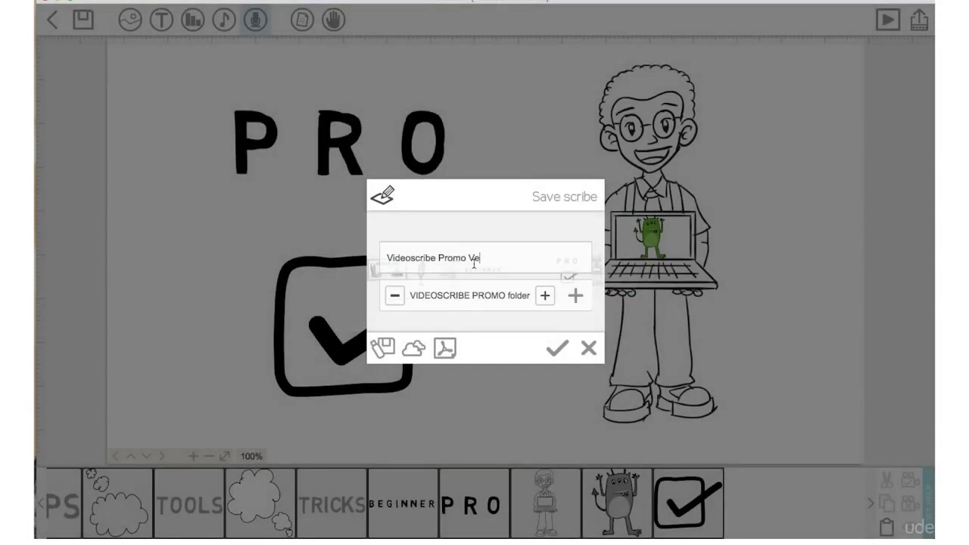
left_click(557, 348)
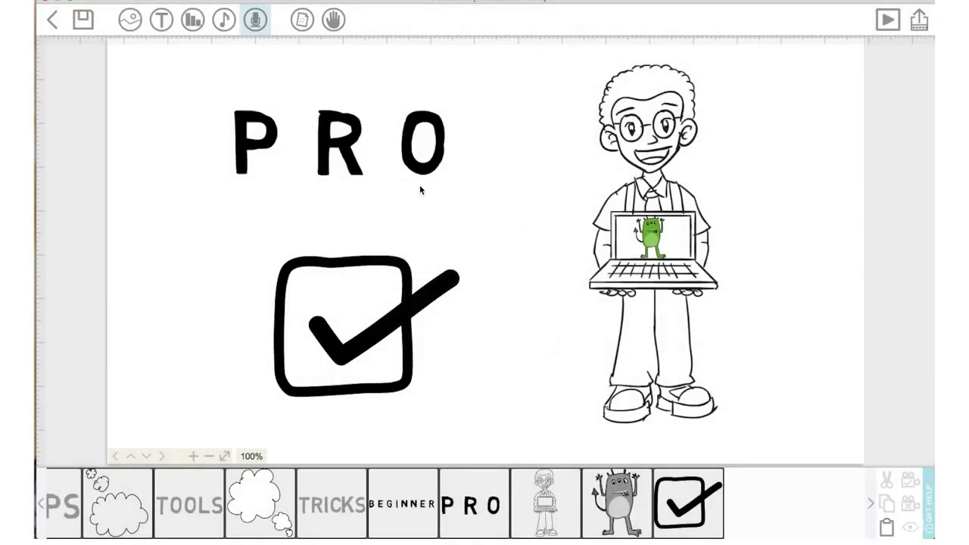
left_click(58, 23)
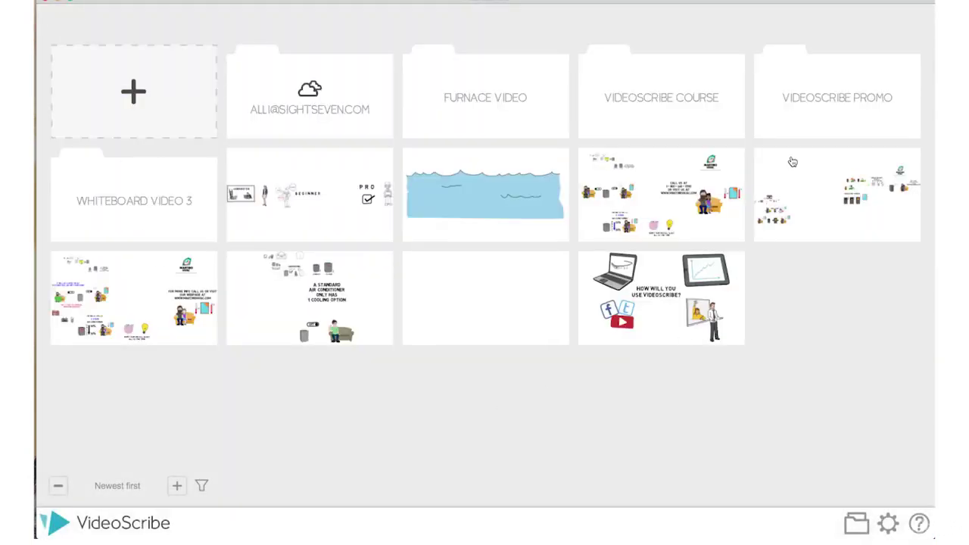